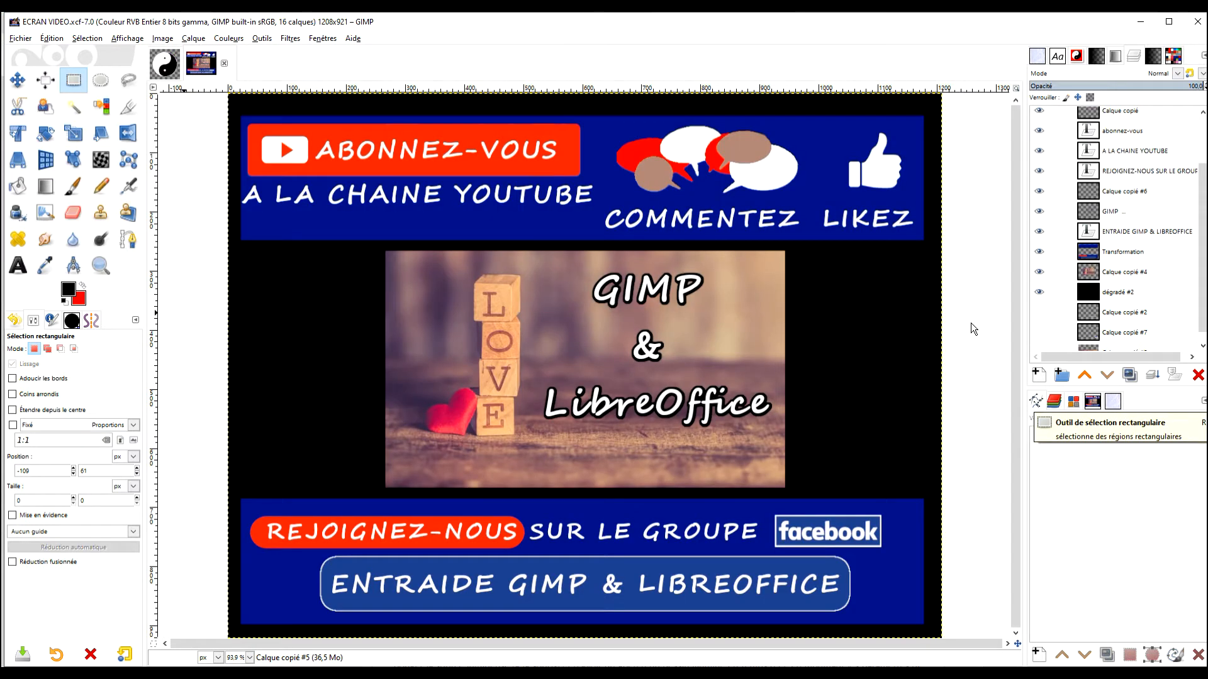
click(290, 39)
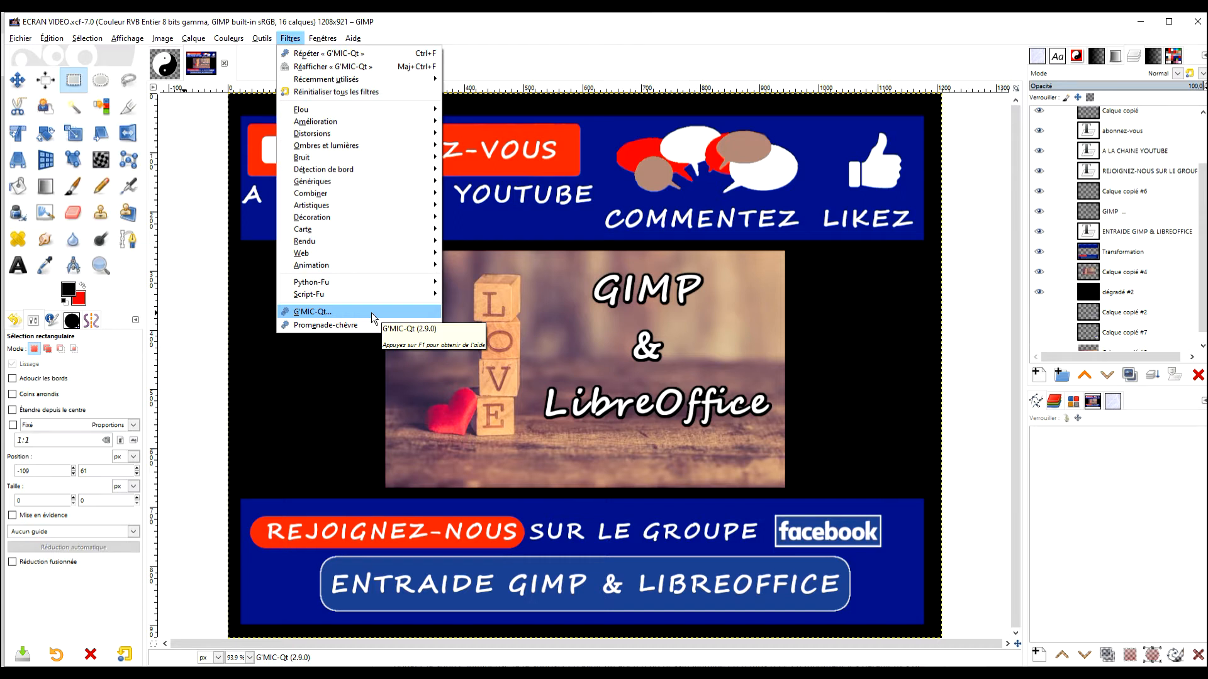
click(438, 21)
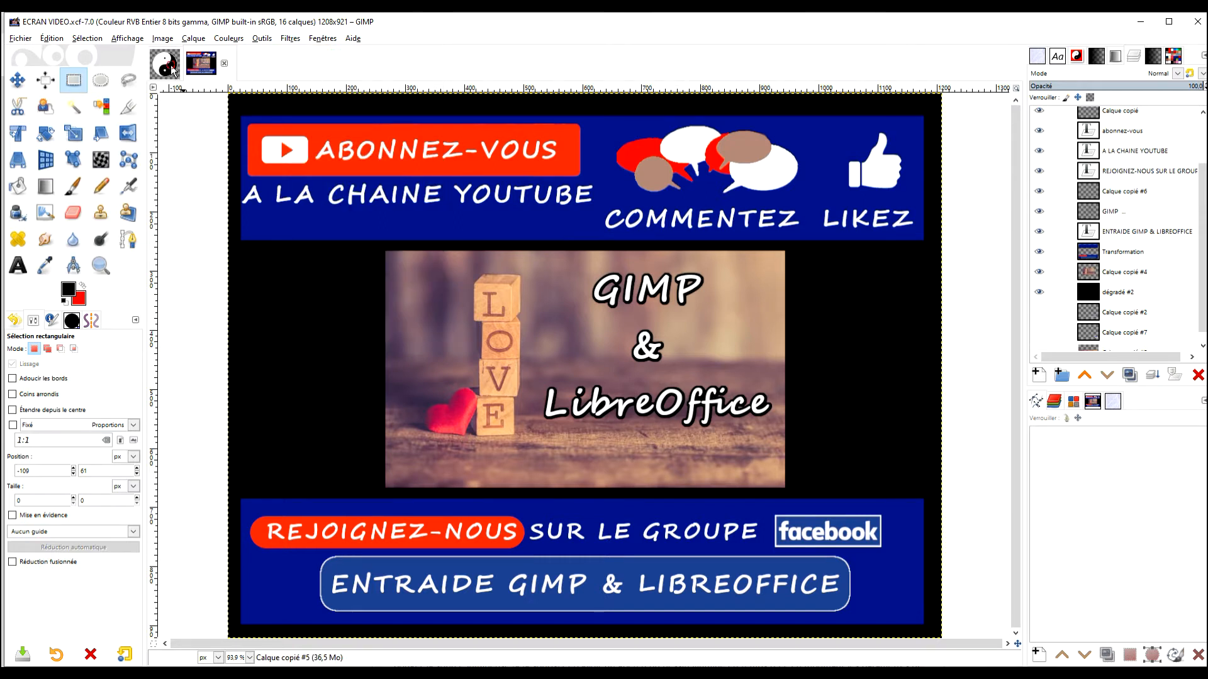
Step: Switch to the yin et yang image, show the red marche layer briefly and hide it again
click(171, 67)
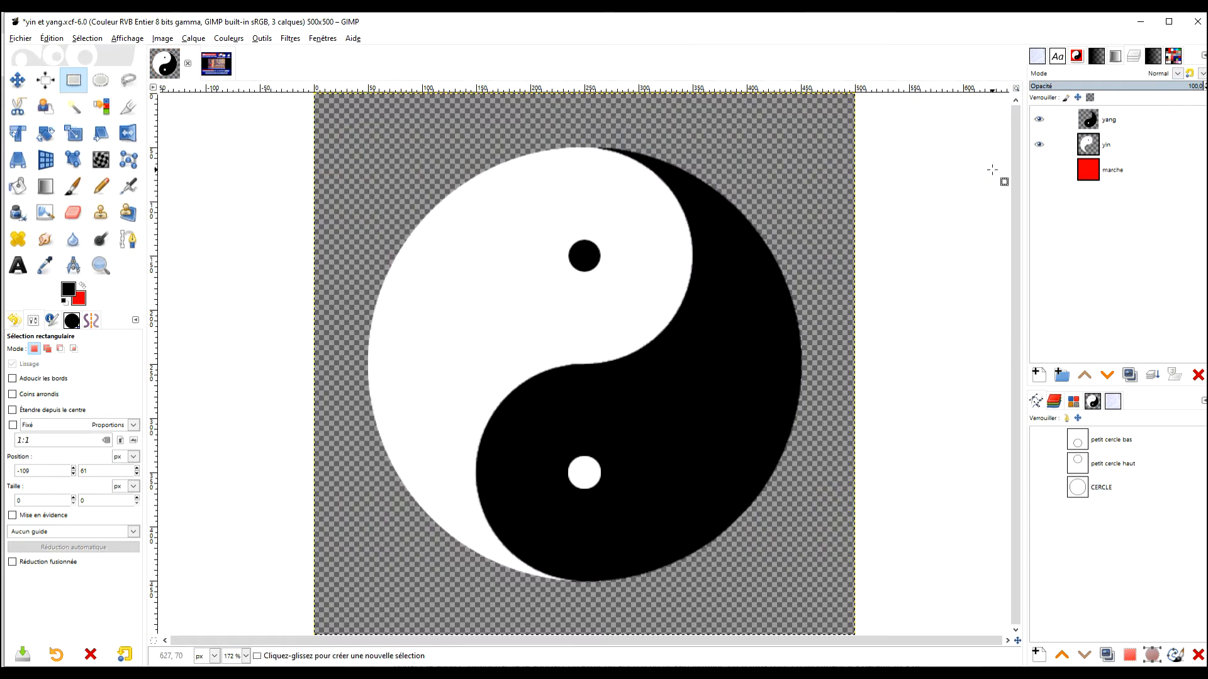
click(1038, 170)
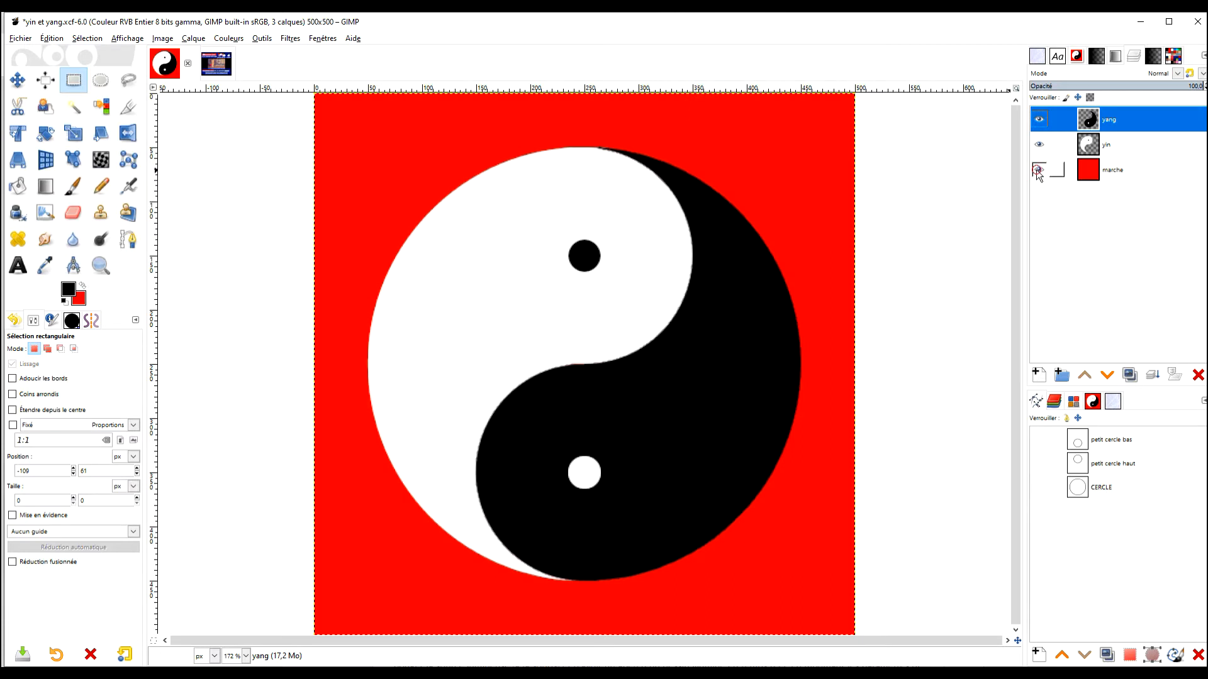
click(1037, 170)
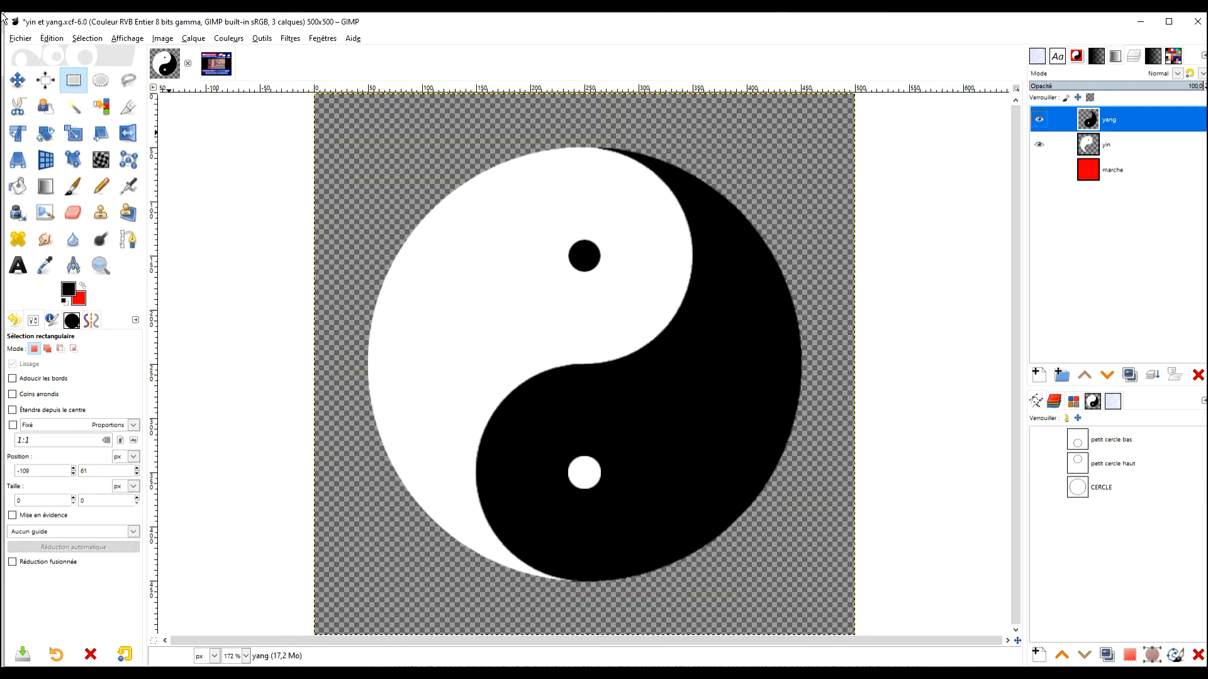
Step: Copy everything visible in the yin-yang image and paste it as a new layer
click(43, 40)
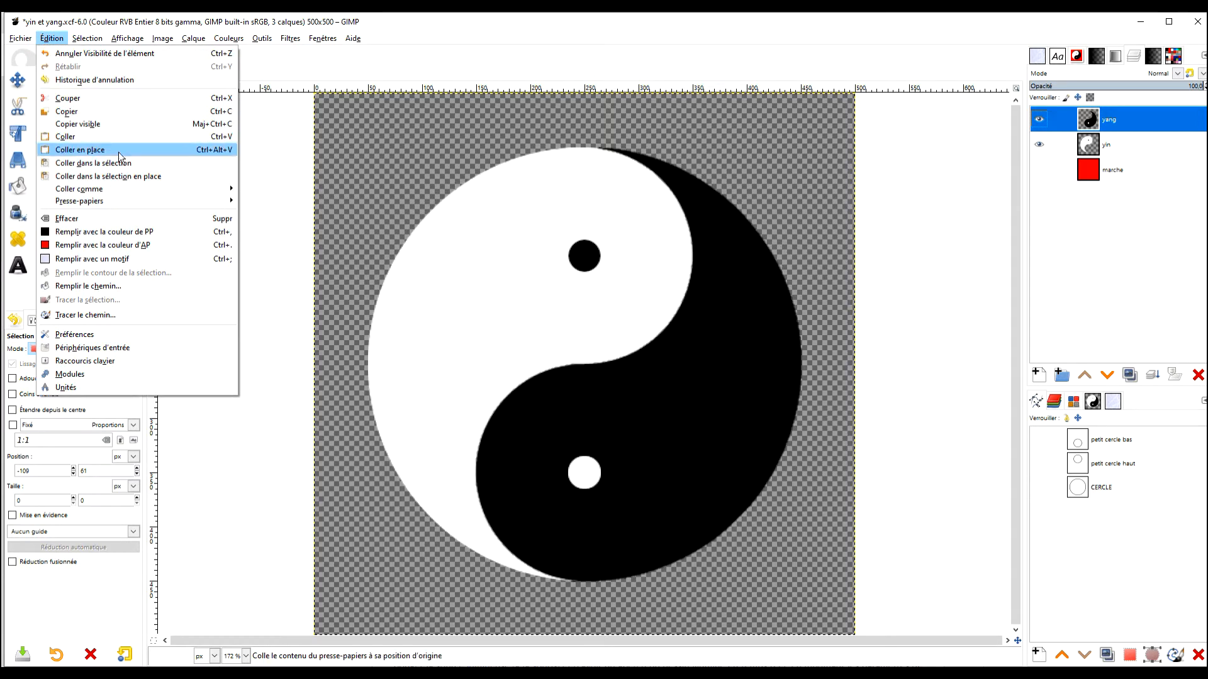
click(95, 123)
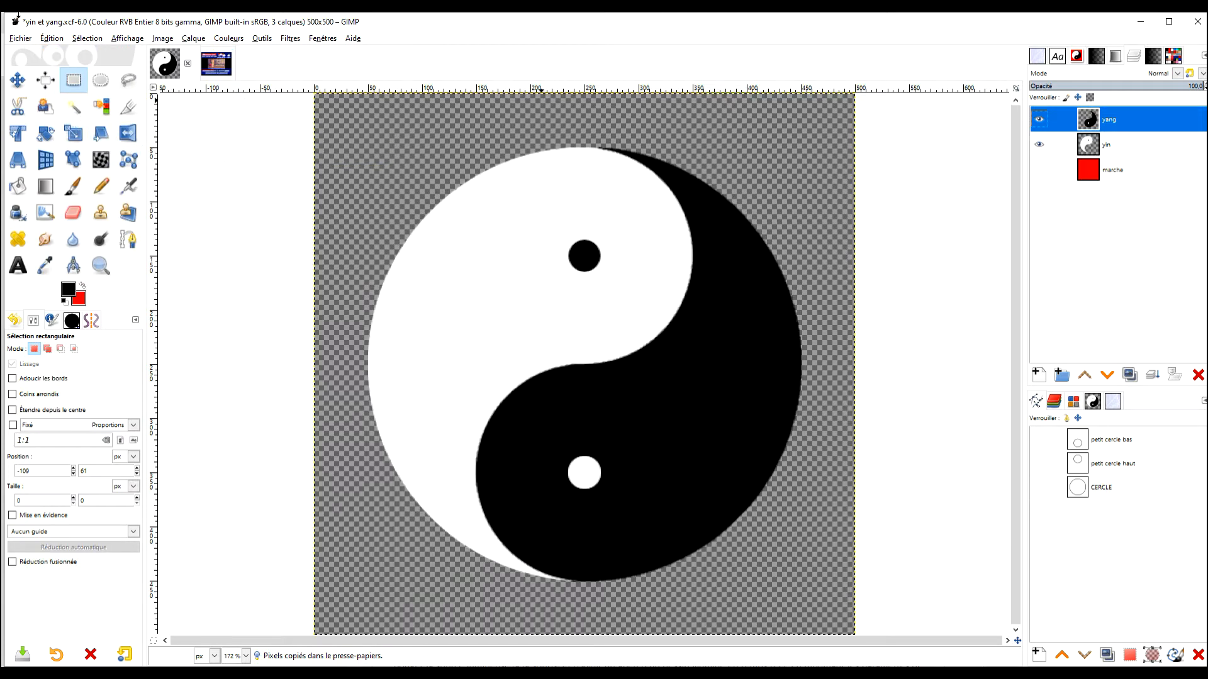
click(51, 38)
mouse_move(138, 190)
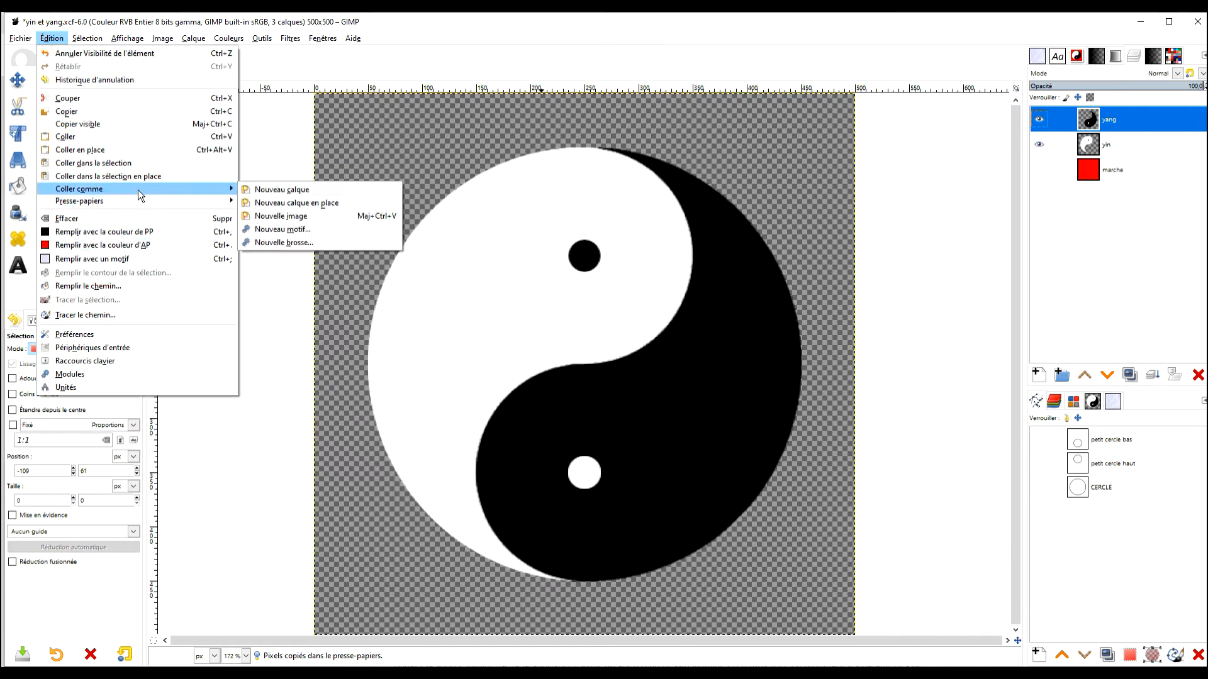
click(305, 188)
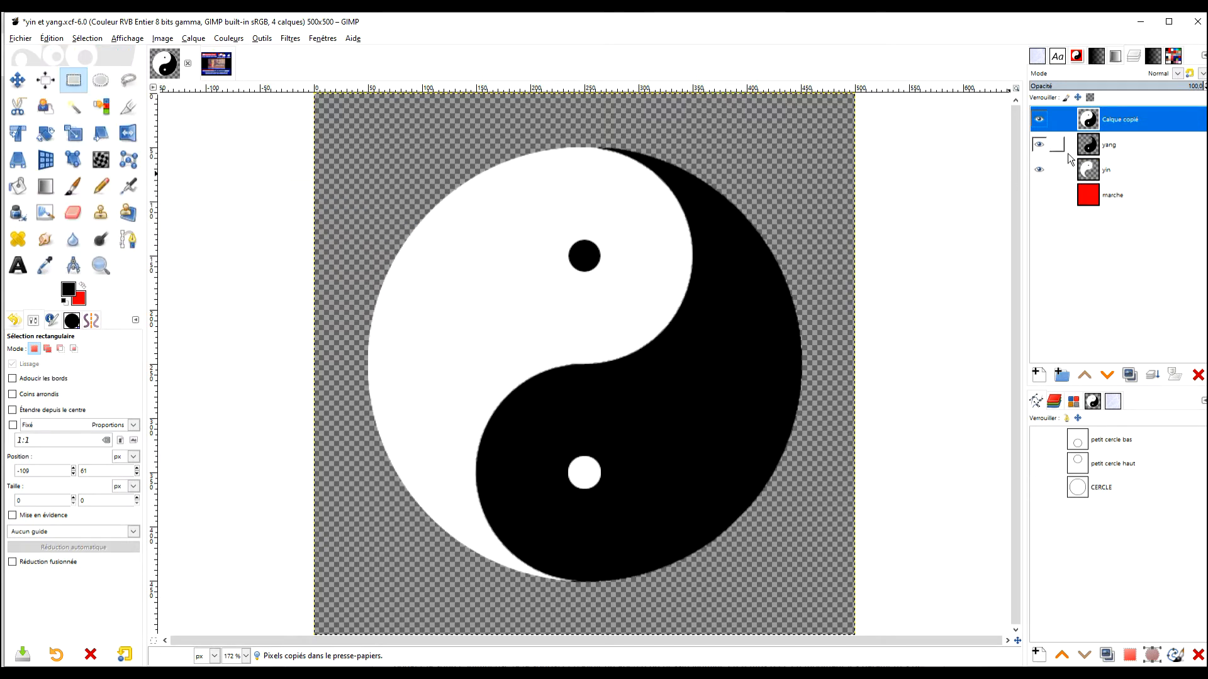
Step: Rename the pasted layer "yin et yang"
double_click(1121, 119)
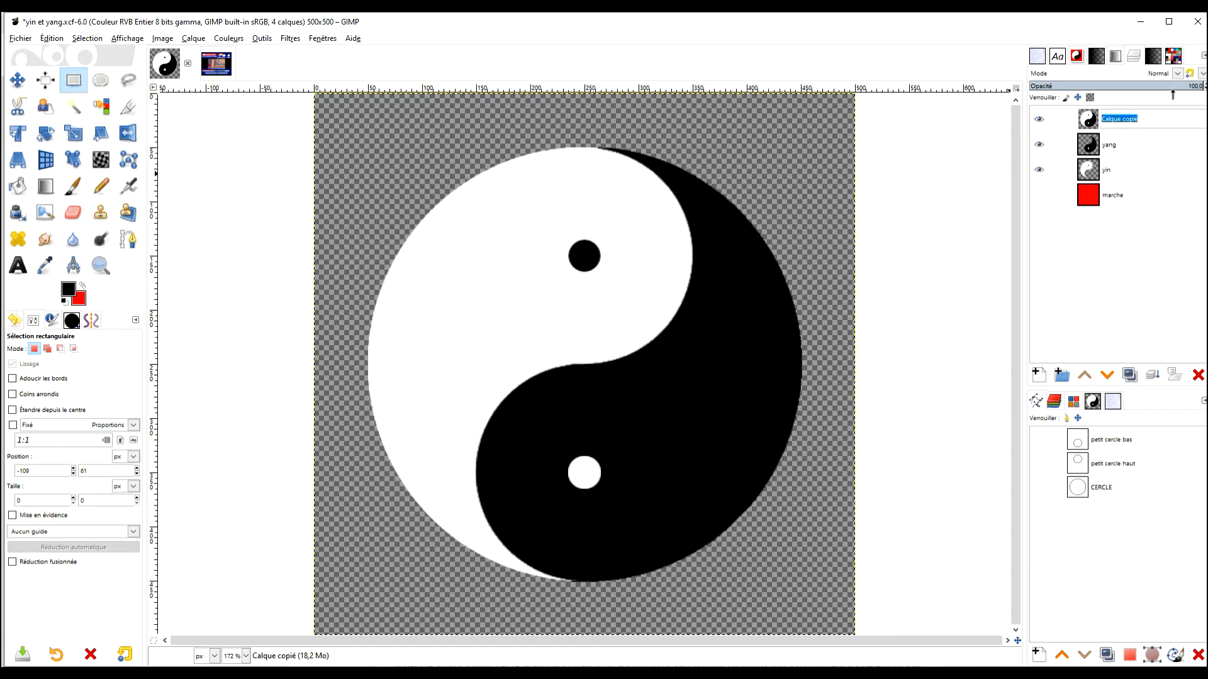
text(yi)
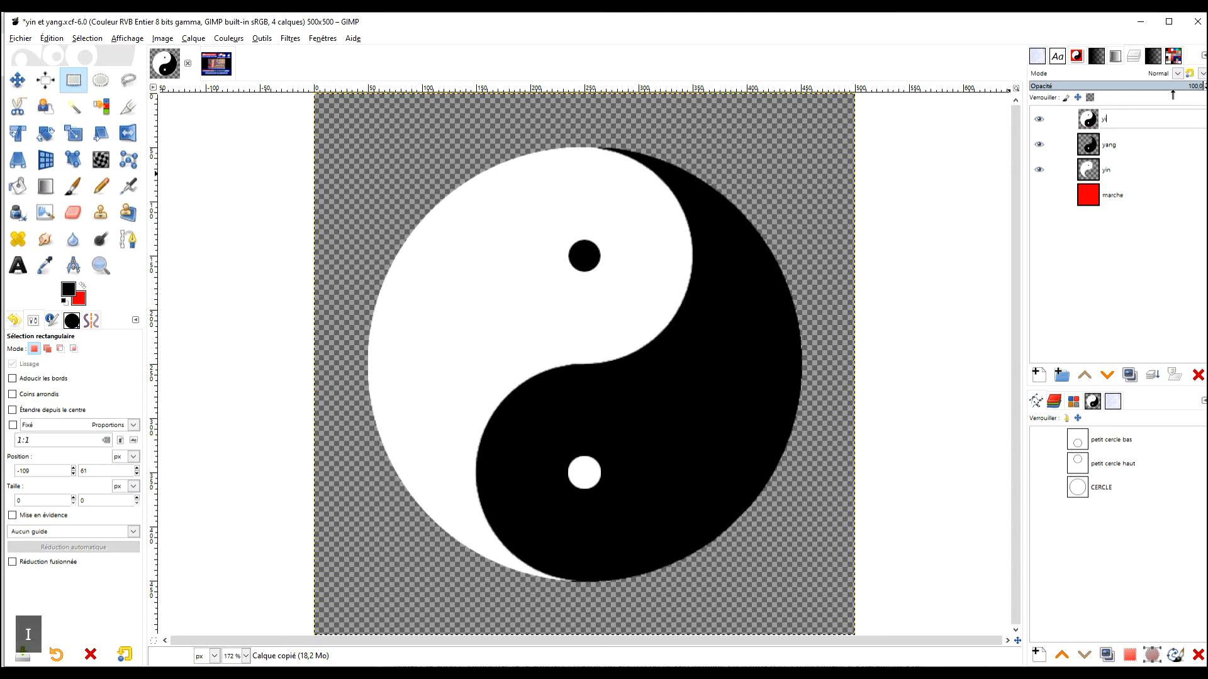
text(n et yang)
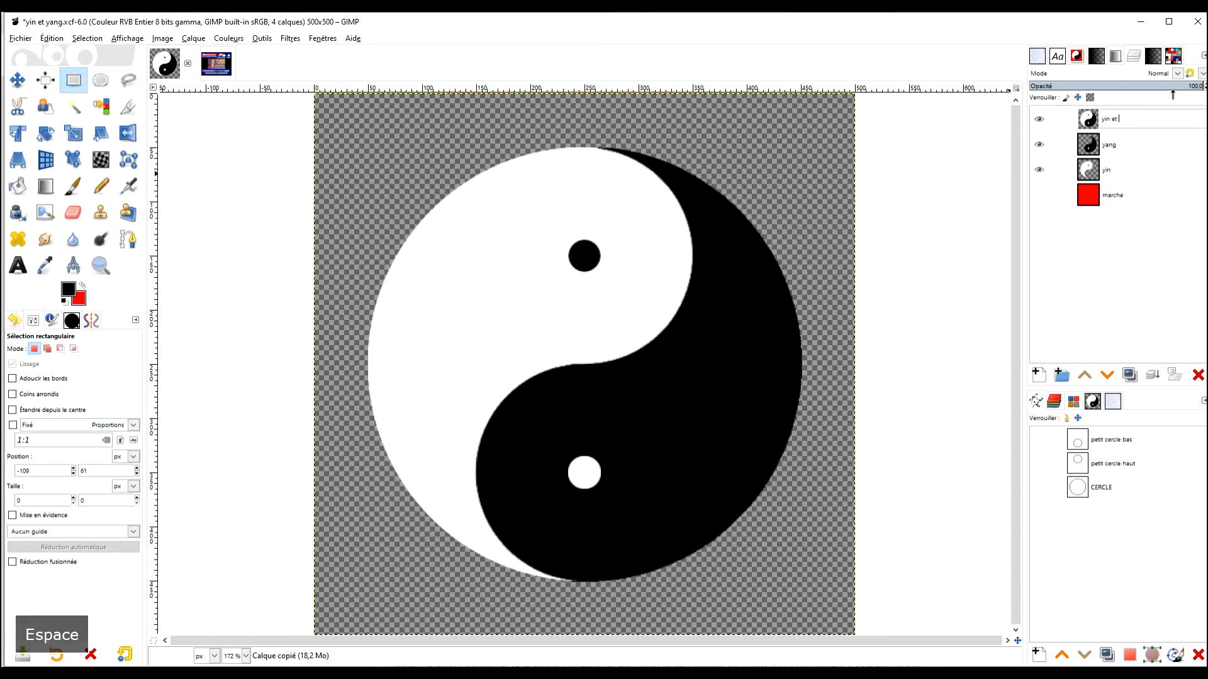
key(Return)
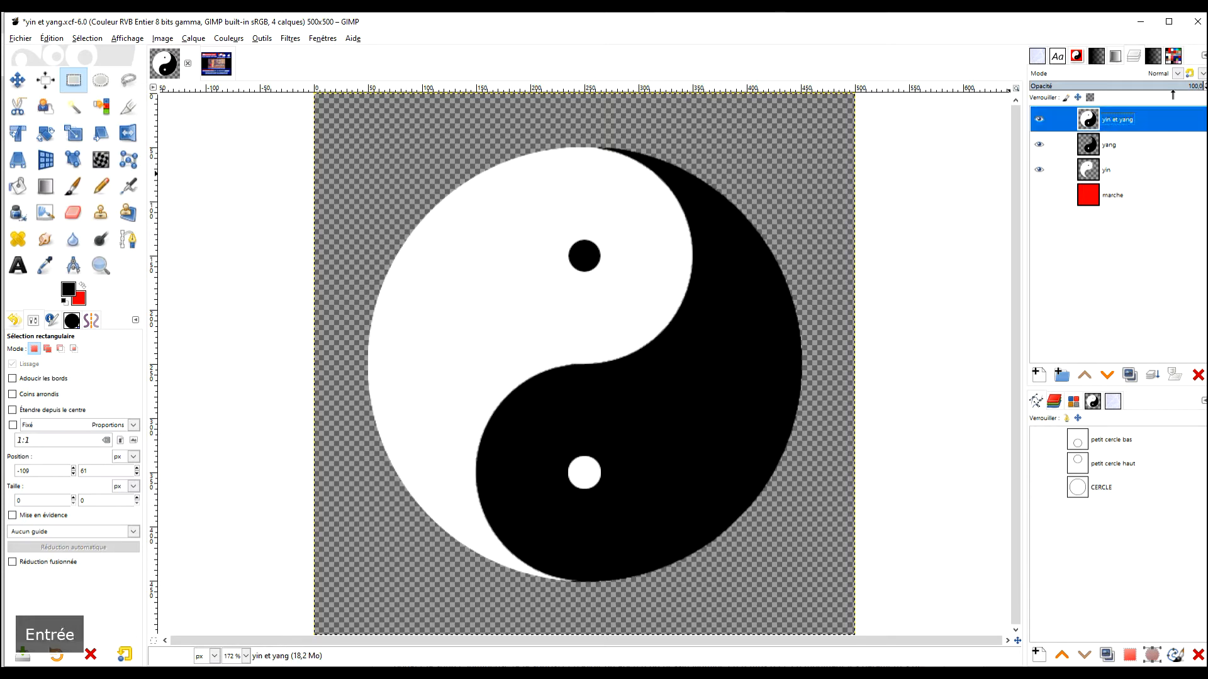
Step: Start G'MIC-Qt, filter the list by "2D" and give Illuminate 2D Shape the input type Multiple Colored Shapes Over Transp. BG
click(286, 39)
click(329, 313)
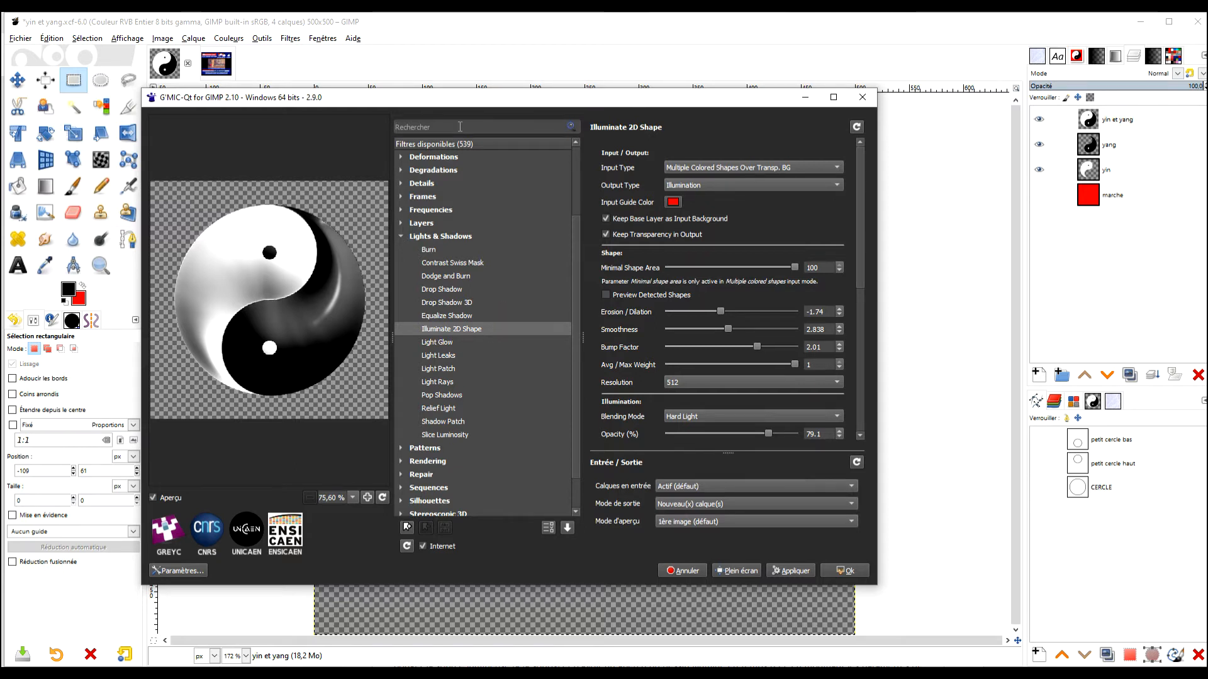
text(2D)
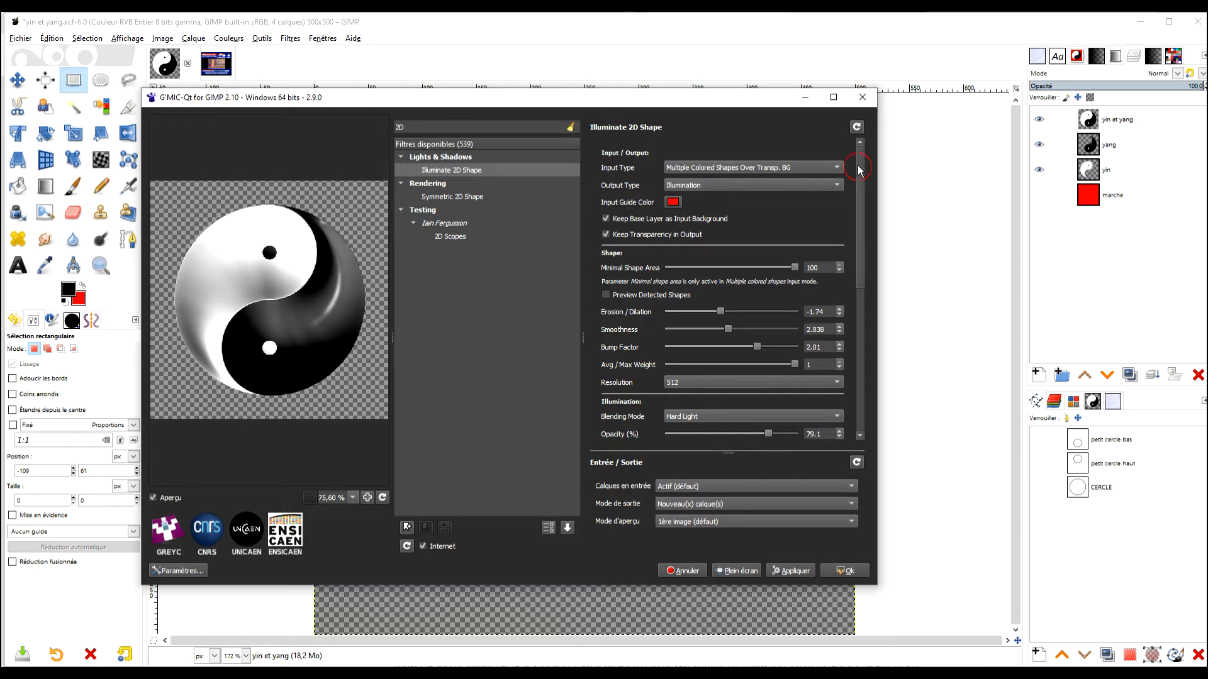
click(734, 168)
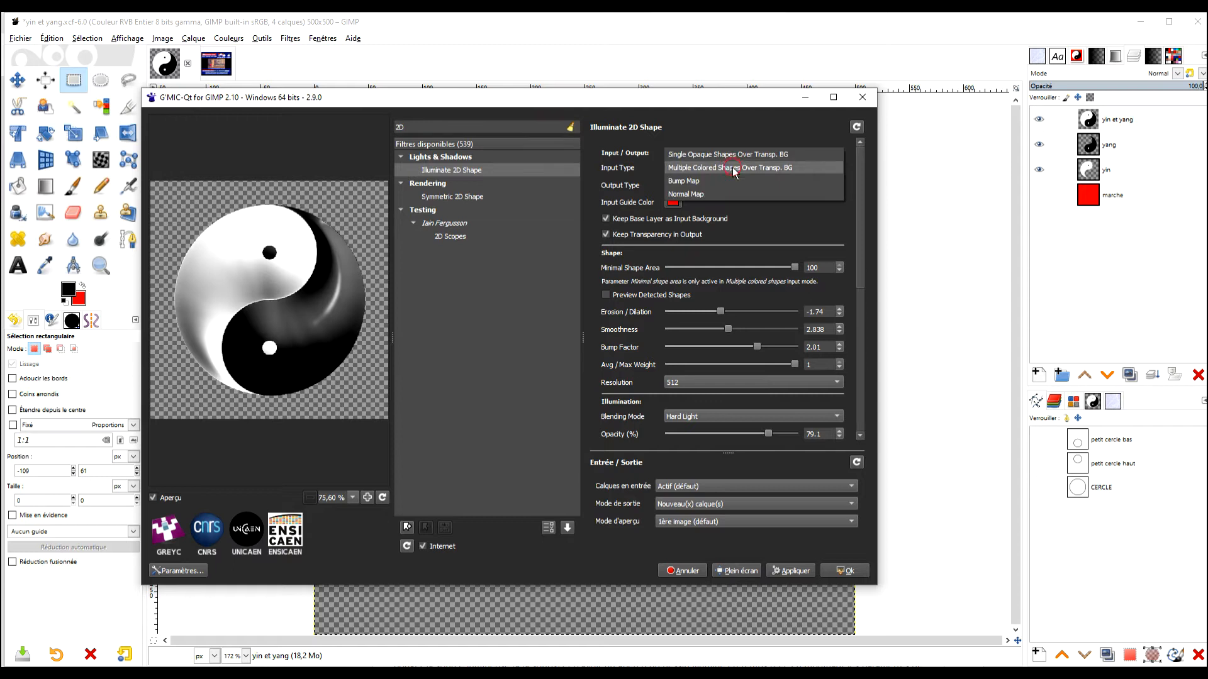
click(699, 168)
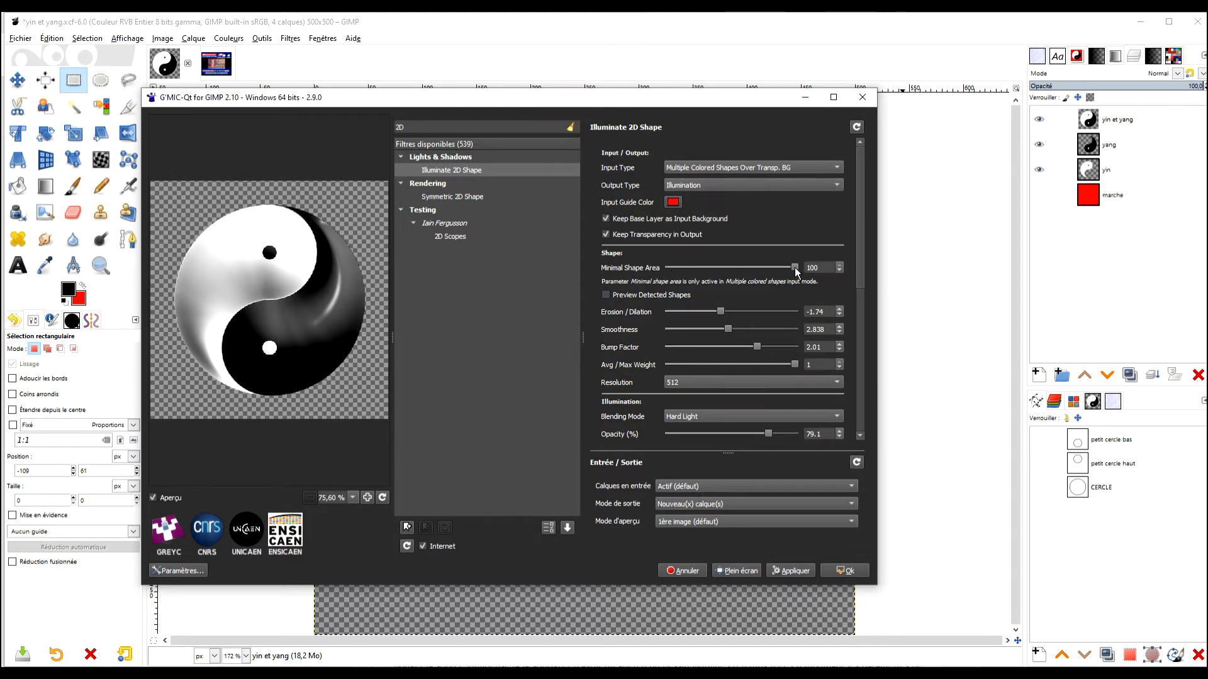
Step: Set the Illuminate 2D Shape resolution to 1024 and apply the filter after checking the lighting in its interactive preview
scroll(647, 371, down, 5)
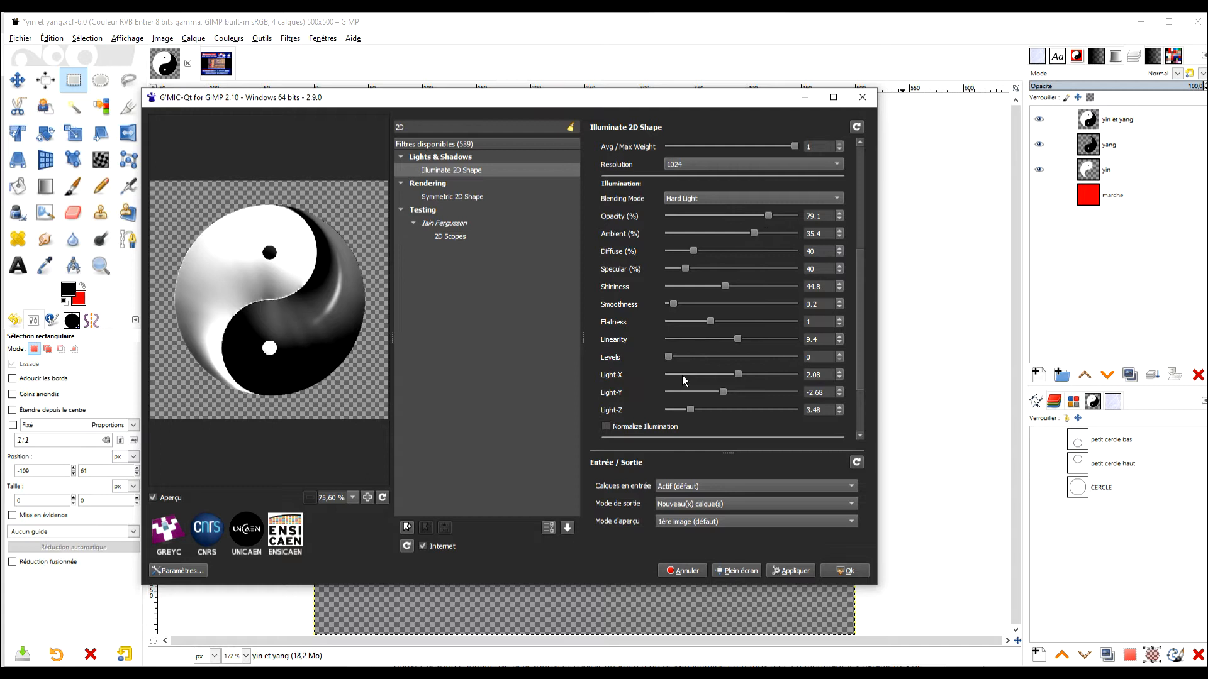
scroll(855, 347, down, 2)
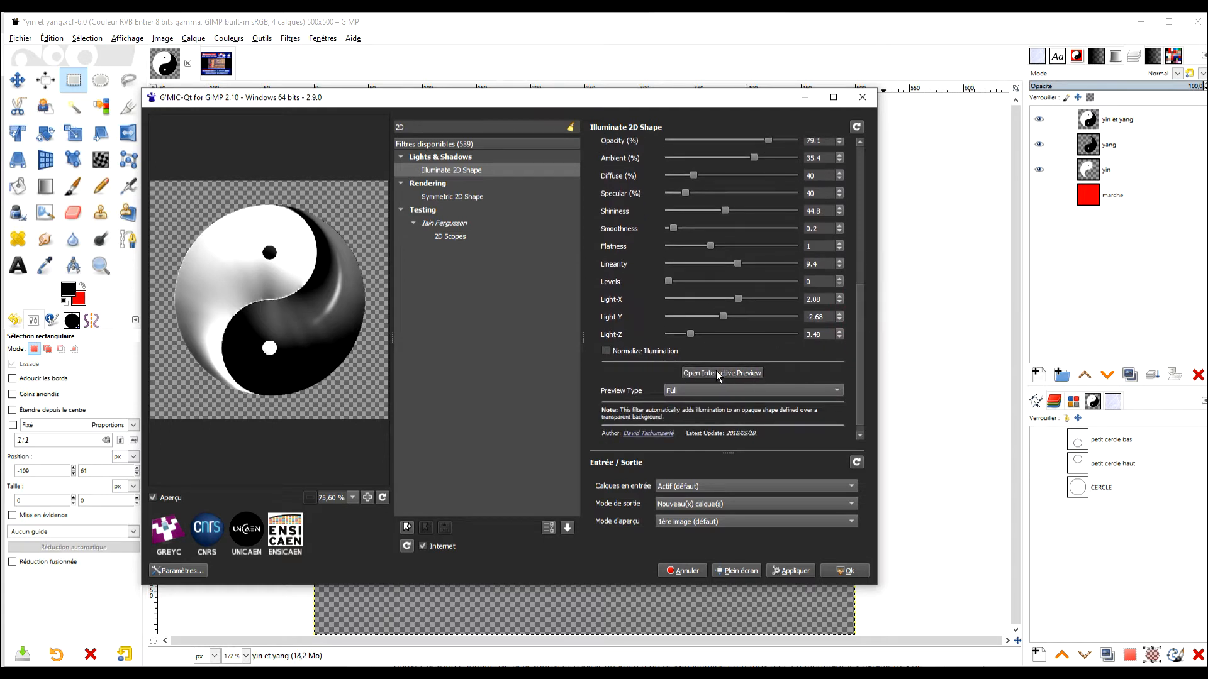
click(716, 372)
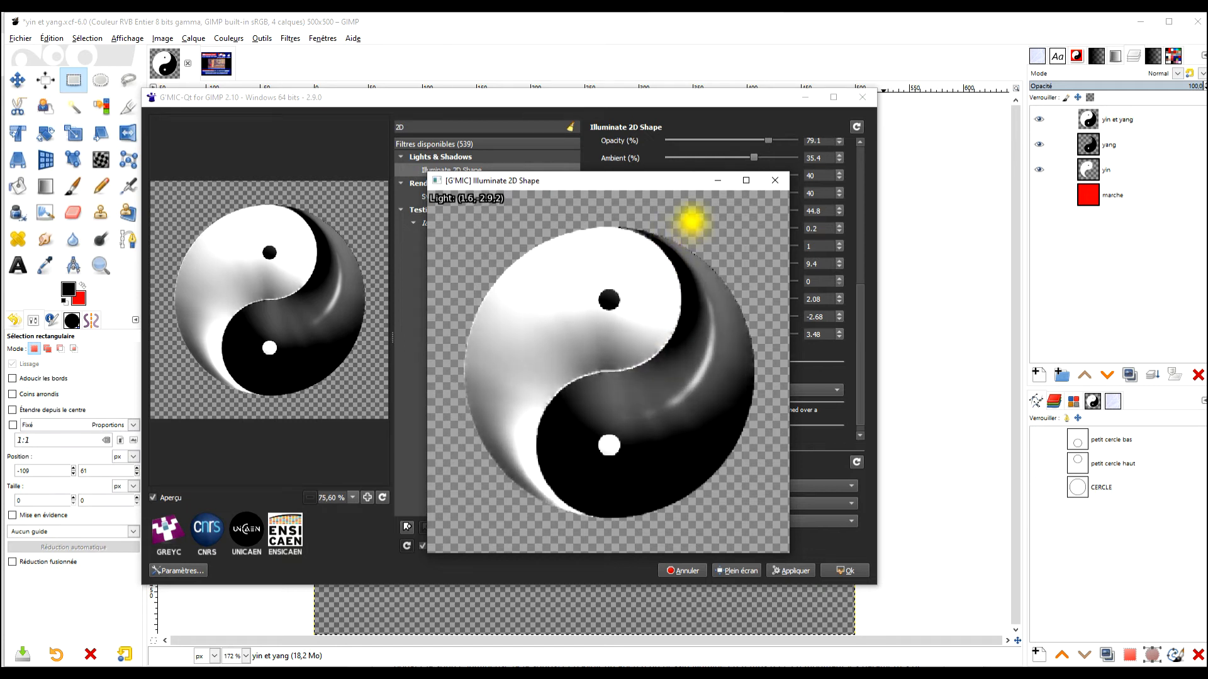
click(776, 182)
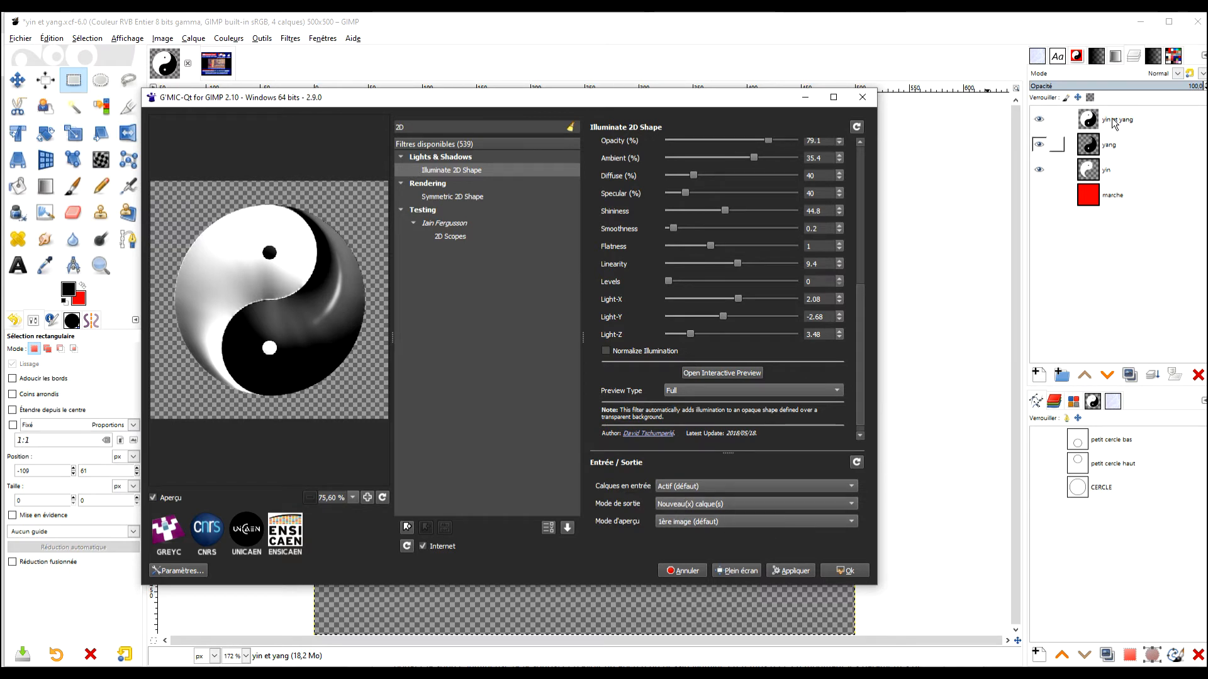
click(845, 567)
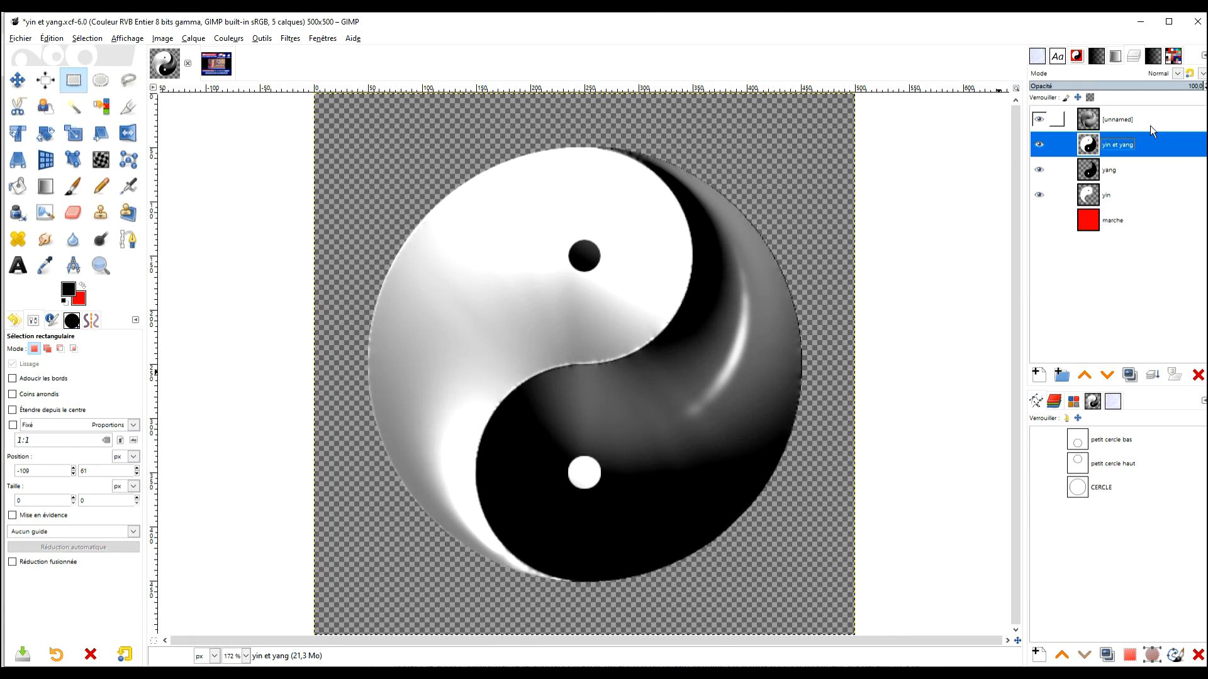
Step: Compare the image with and without the generated illumination layer, and raise that layer's opacity to about 95%
click(1037, 120)
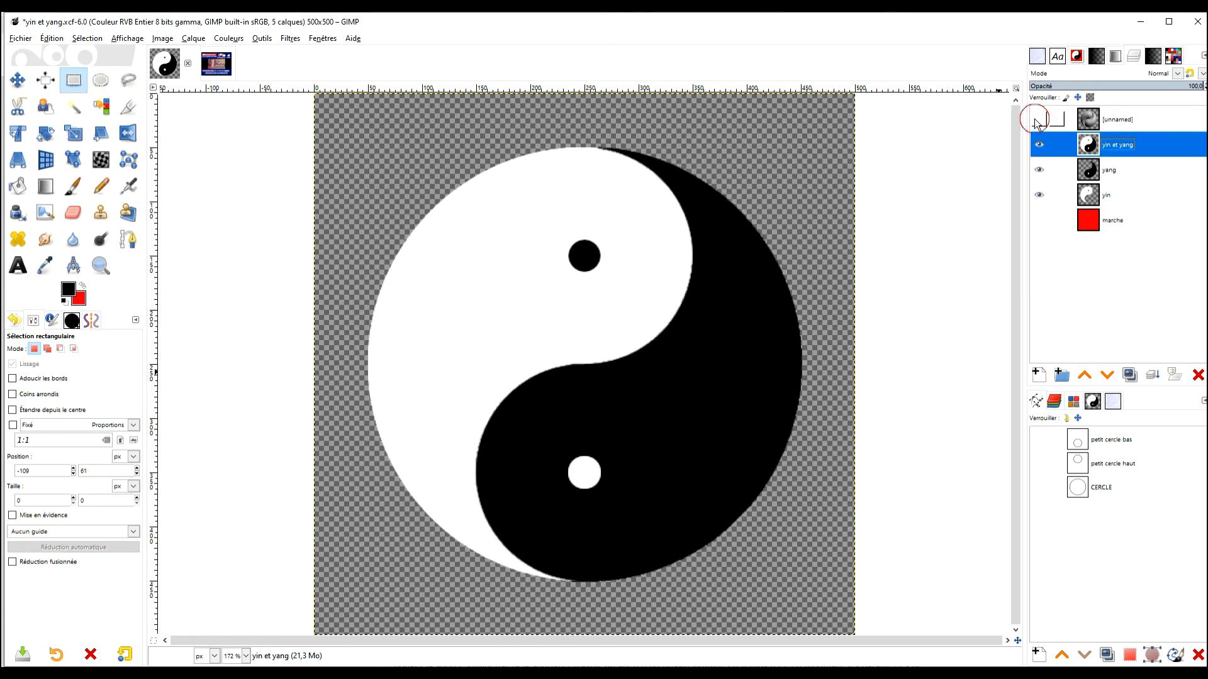
click(1035, 119)
click(1150, 119)
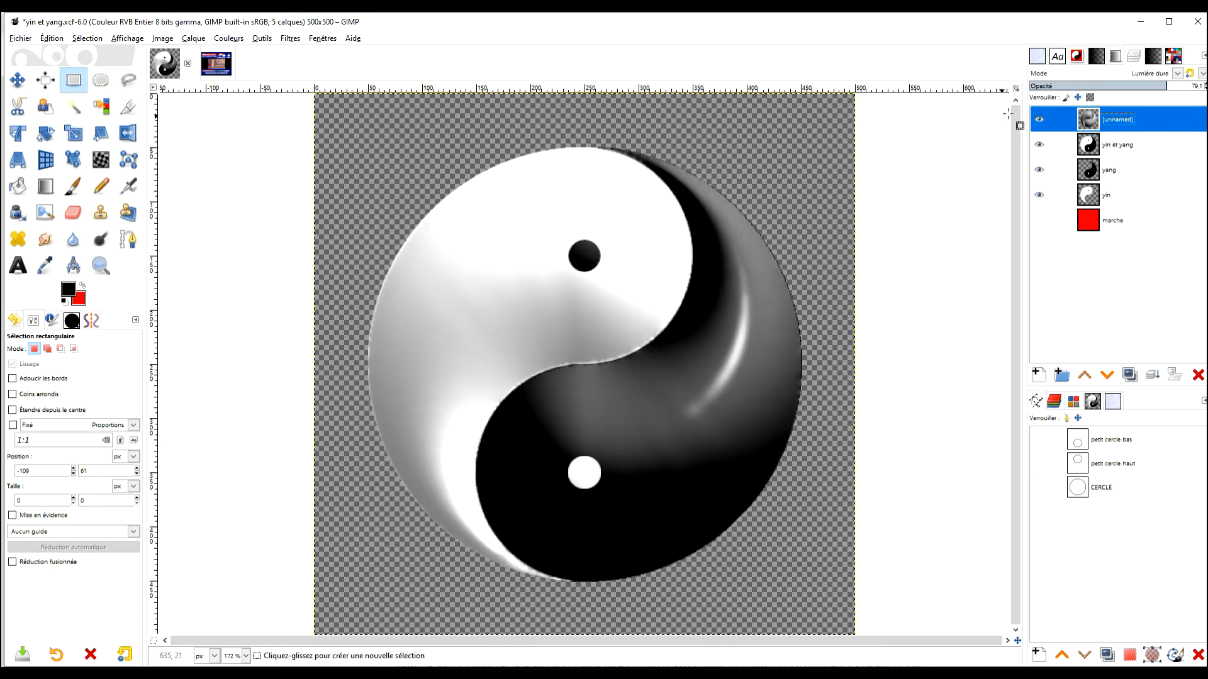
click(1038, 120)
click(1038, 119)
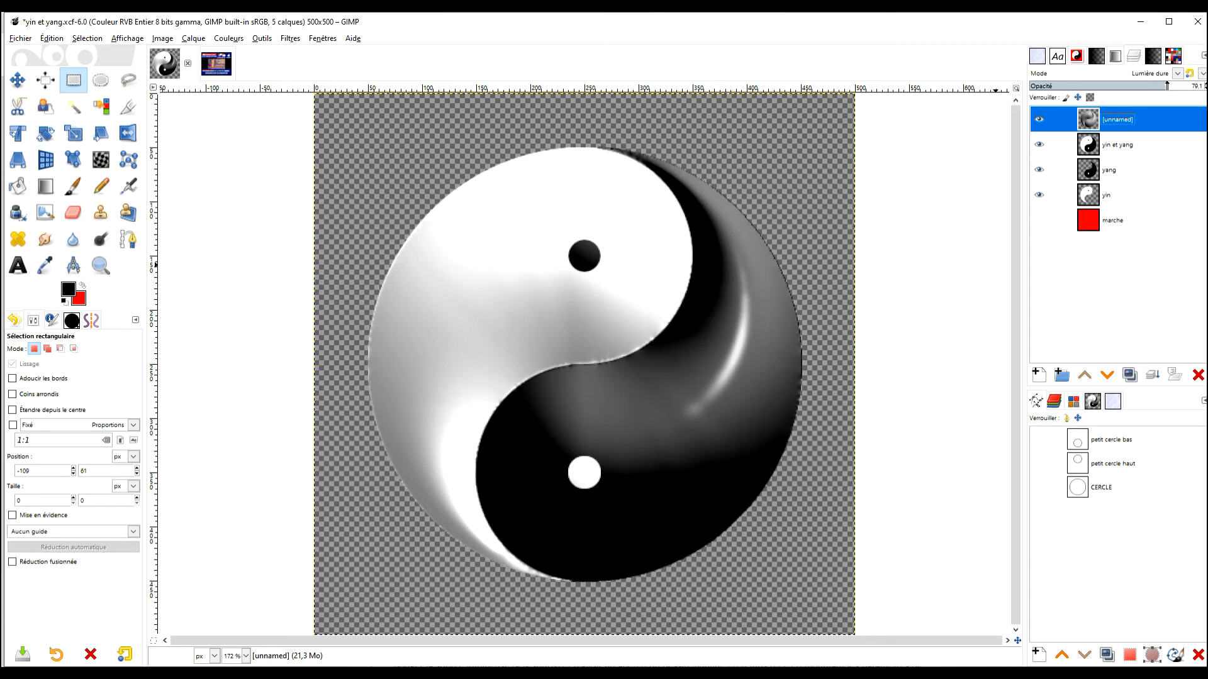
mouse_move(1167, 85)
mouse_down()
mouse_move(1111, 87)
mouse_move(1206, 87)
mouse_move(1177, 87)
mouse_move(1193, 86)
mouse_up()
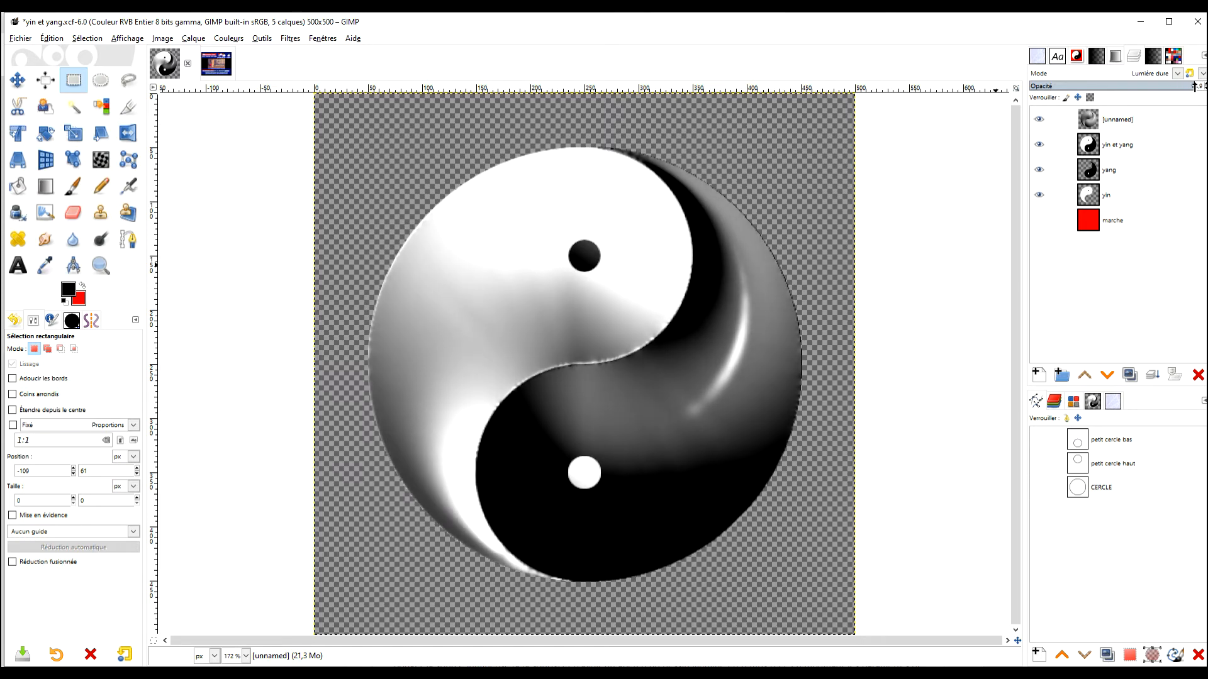
click(1201, 121)
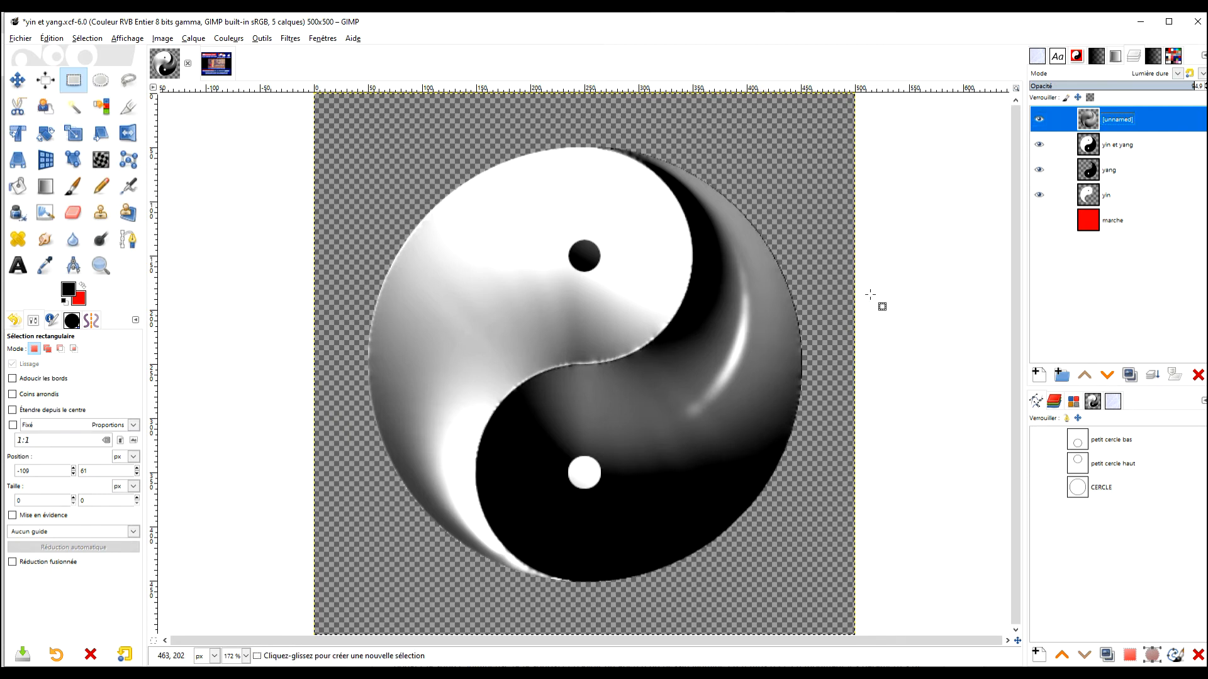
Step: Create a selection from the yang layer's alpha and make the illumination layer active
right_click(1091, 178)
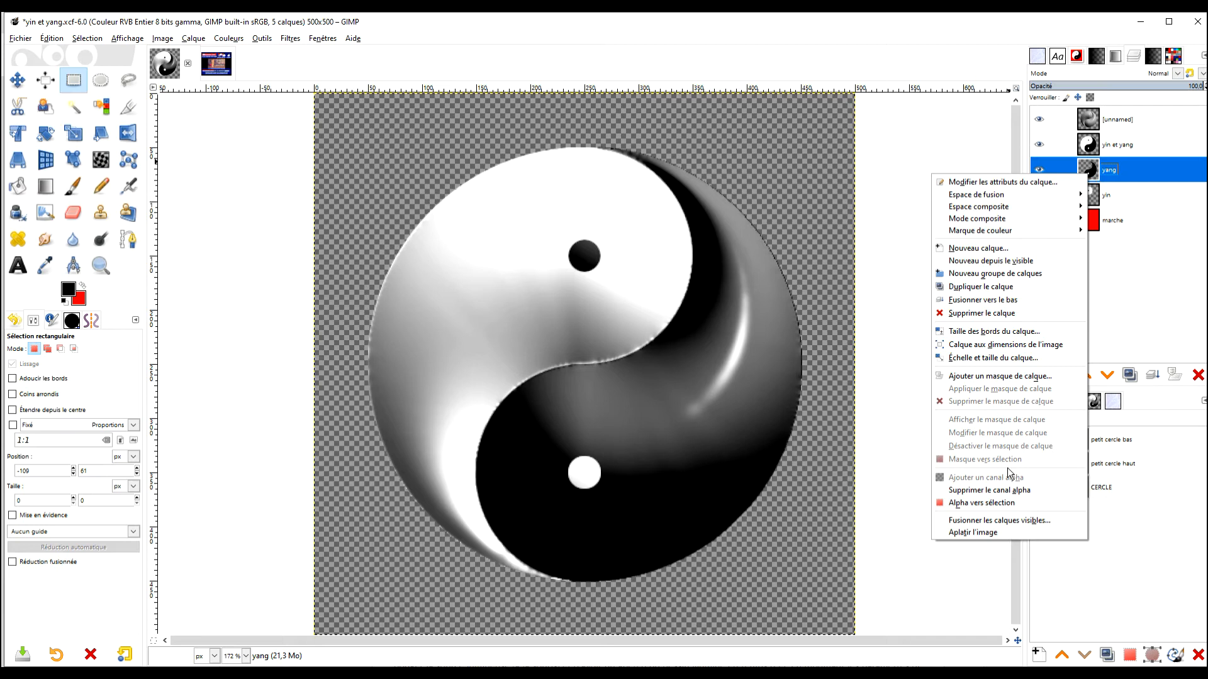
click(991, 503)
click(1095, 124)
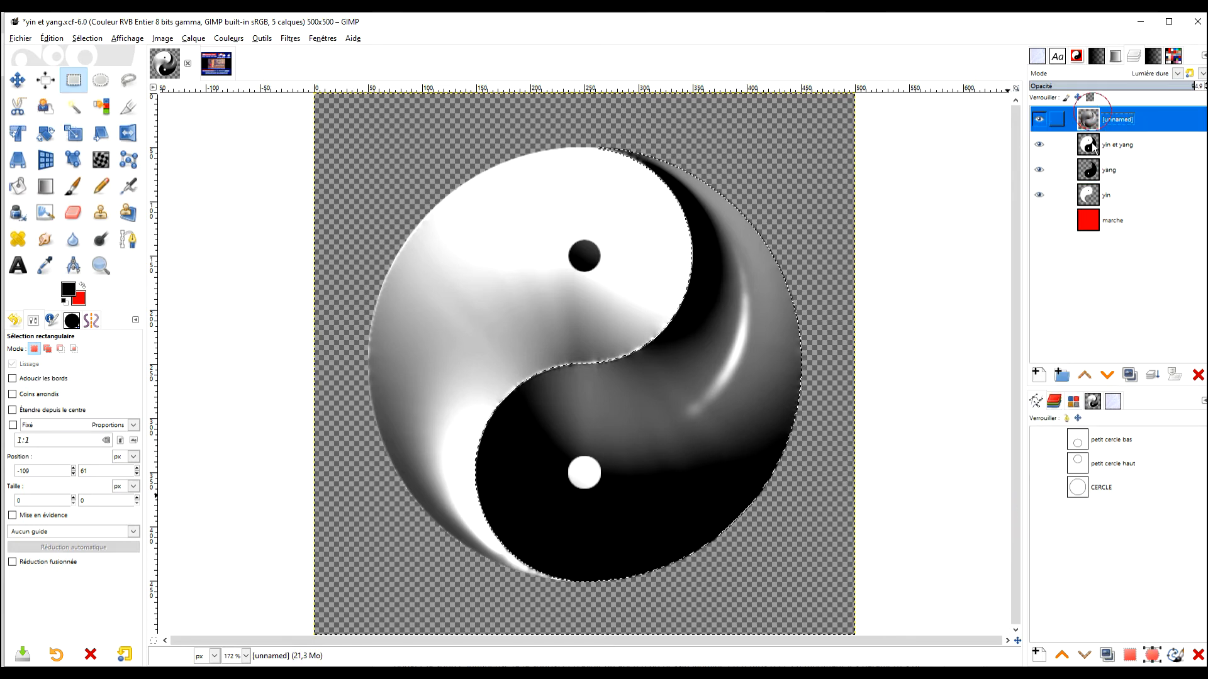
Step: Add a transparent layer named "couleur" above the illumination layer and fill the yang selection with the red background color
click(1040, 376)
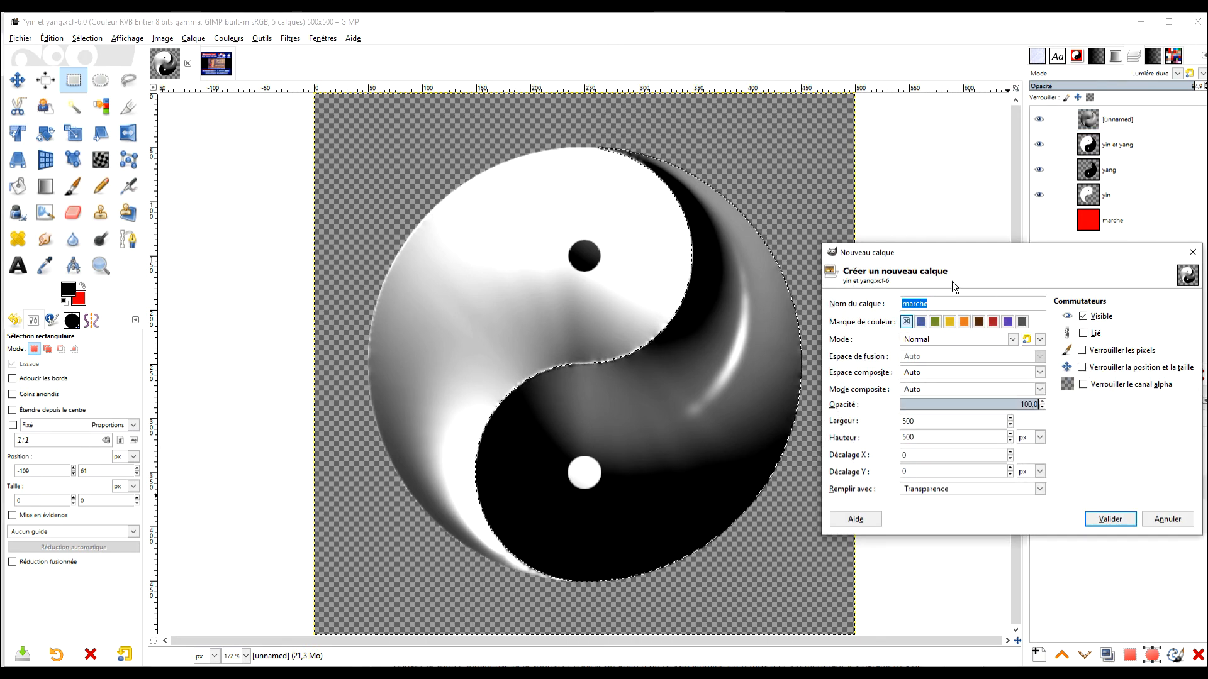
text(couleur)
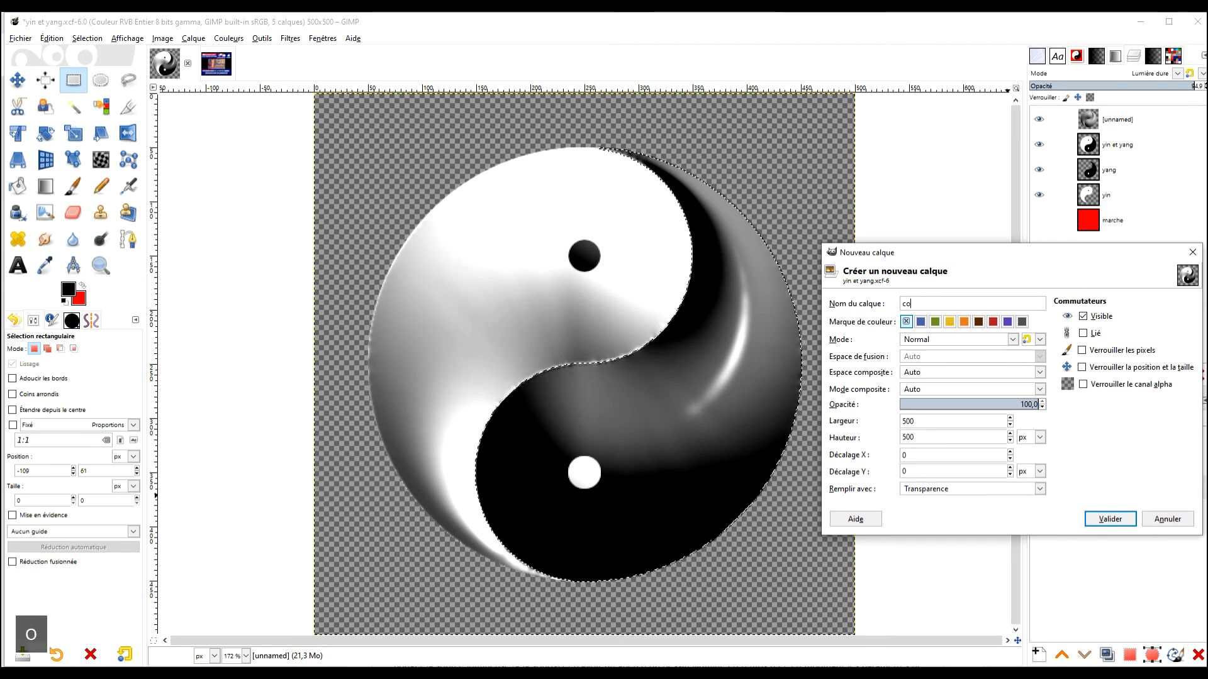
key(Return)
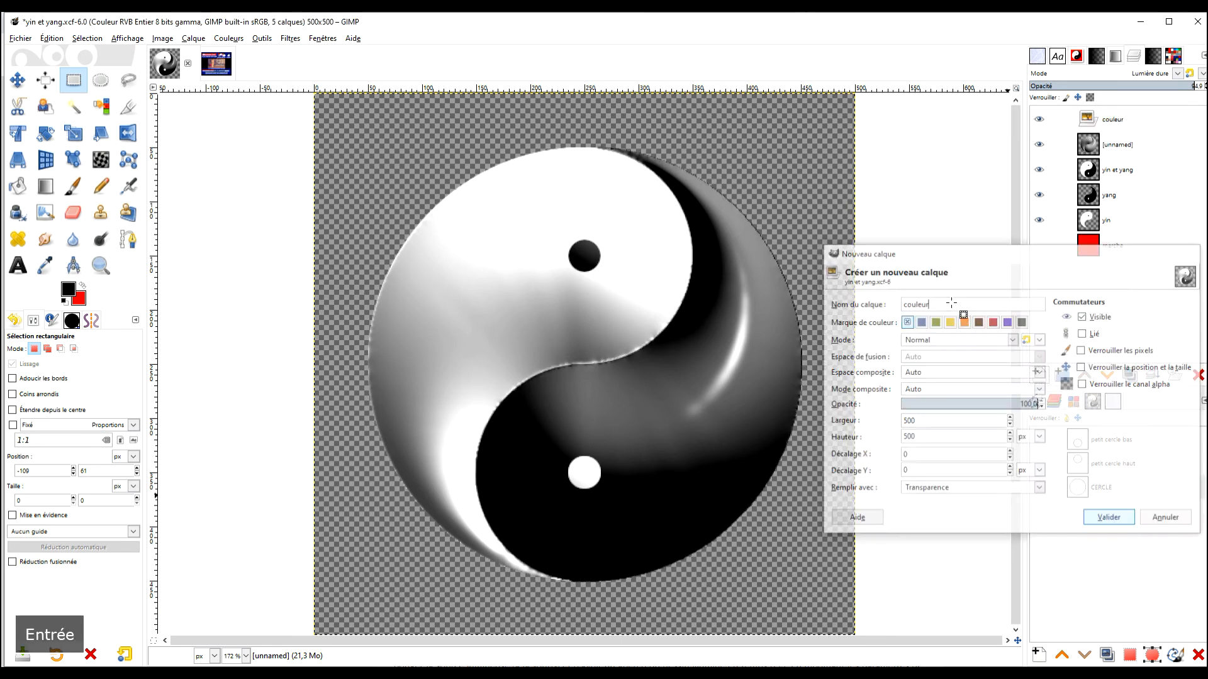
click(1083, 121)
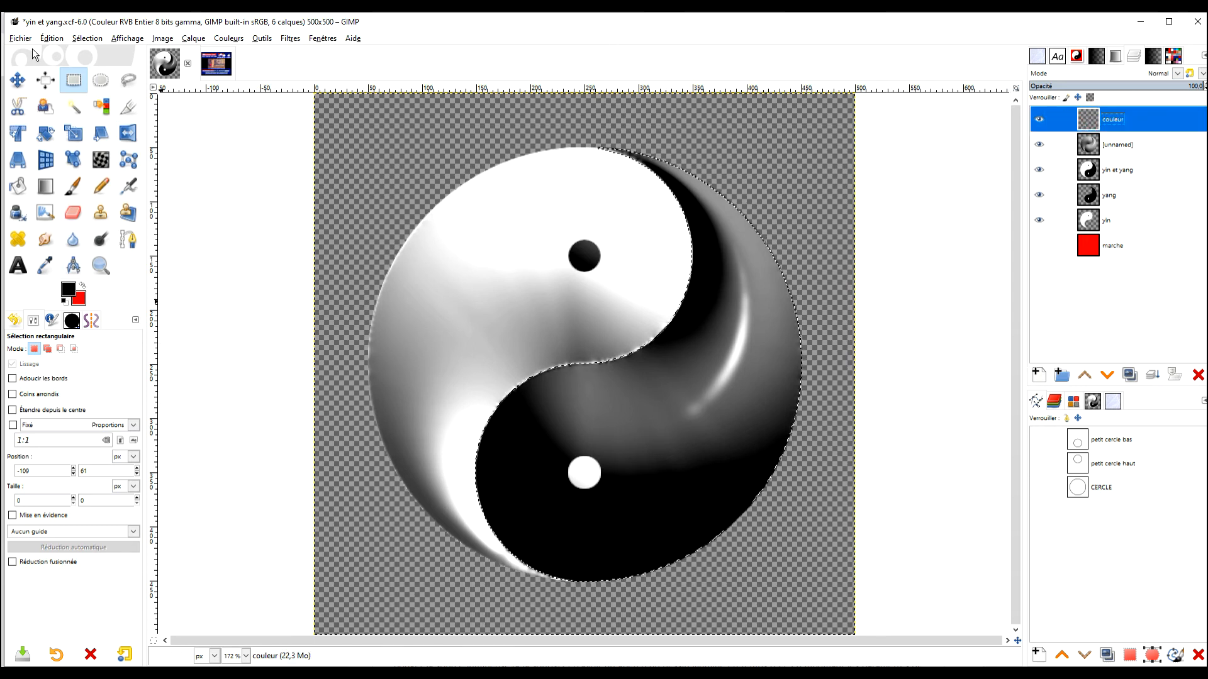
drag(80, 300, 816, 394)
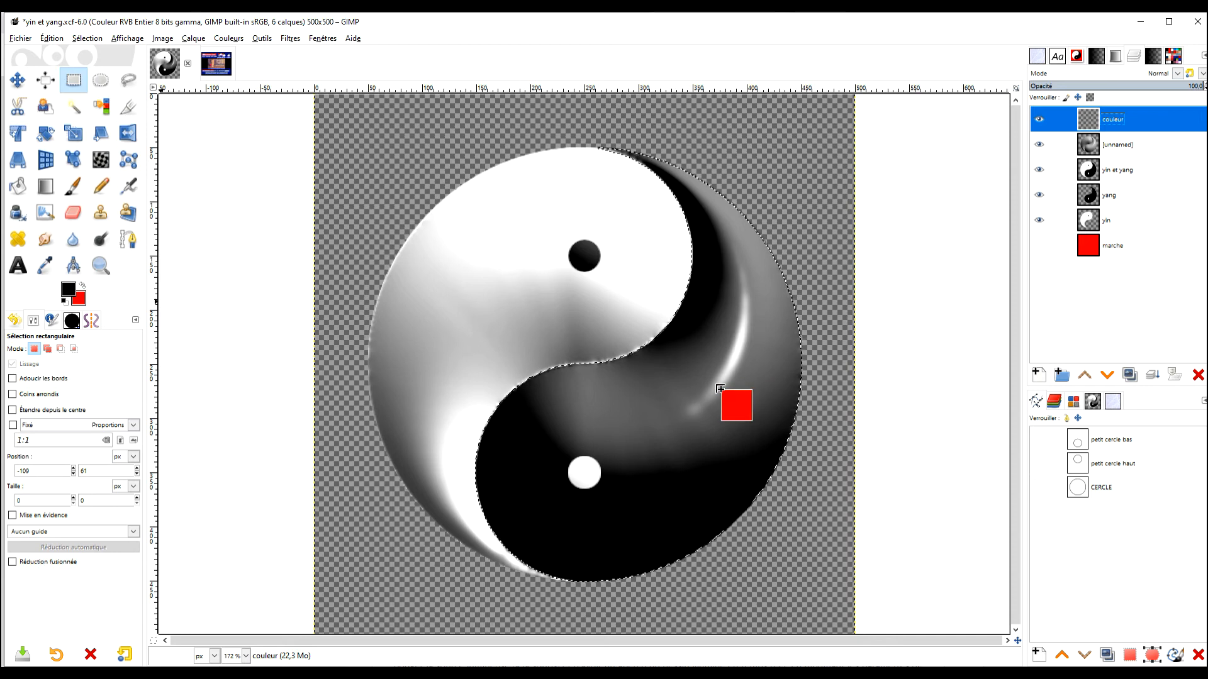
drag(721, 388, 723, 385)
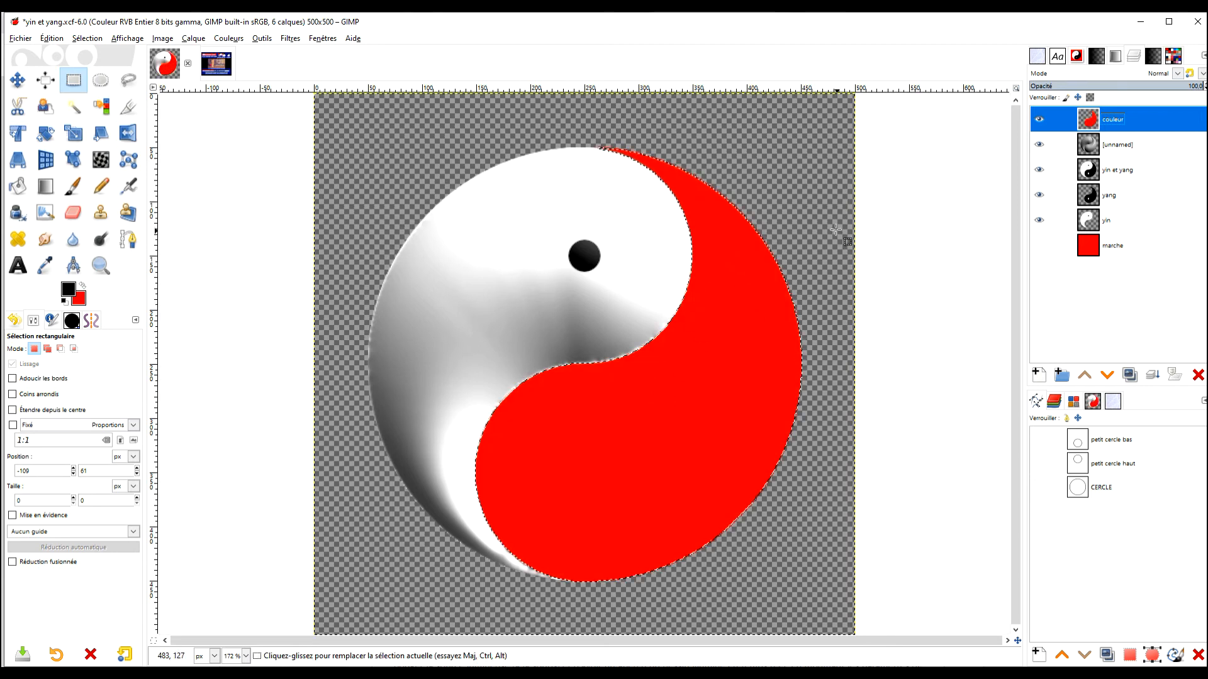
Step: Set the couleur layer's blend mode to Couleur TSL and shift its hue to -48.5 to turn the red magenta
click(1177, 74)
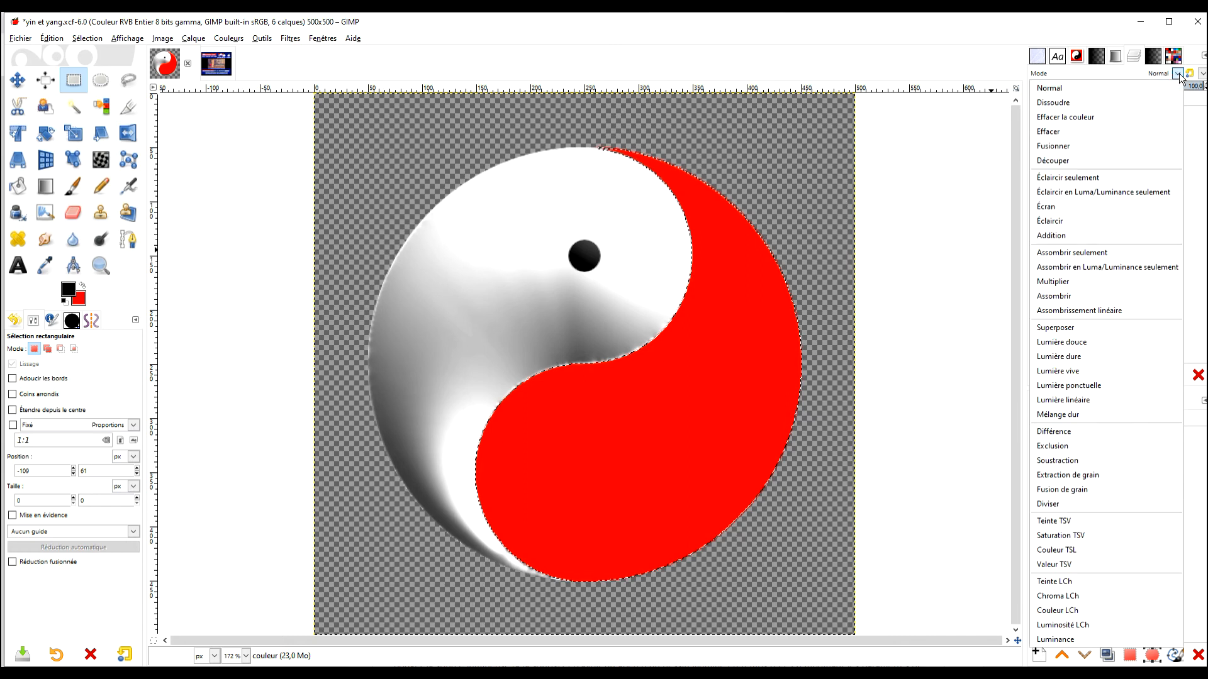
click(1058, 550)
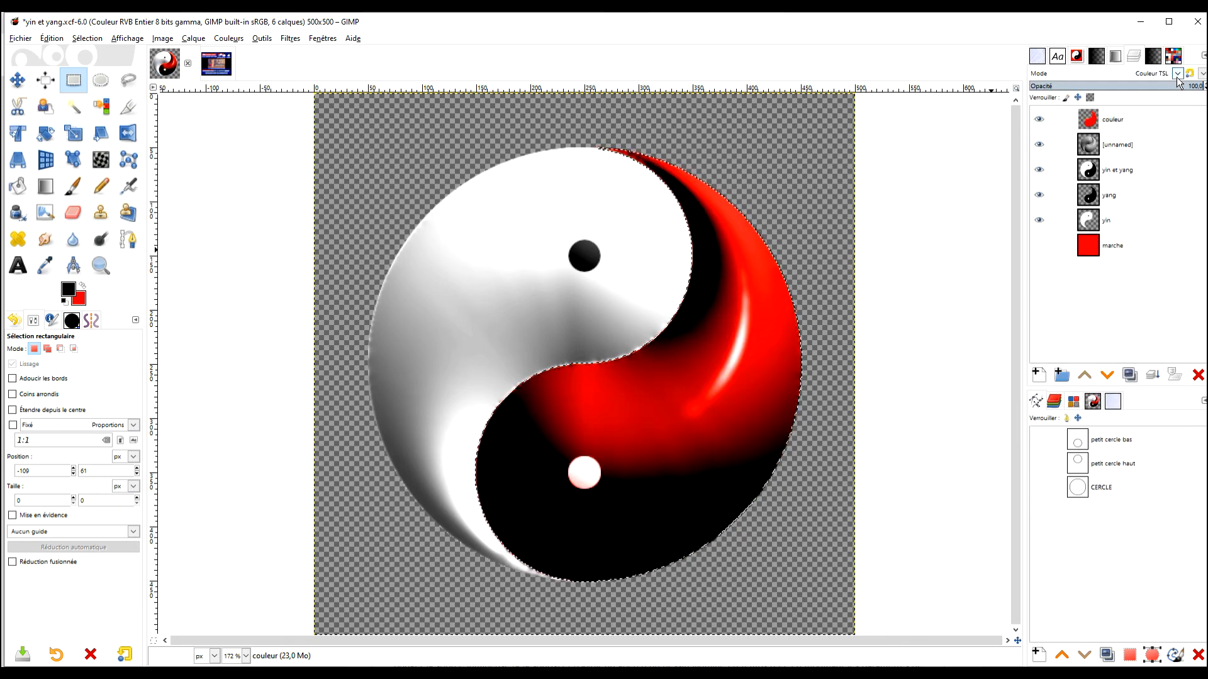
click(1105, 121)
click(162, 38)
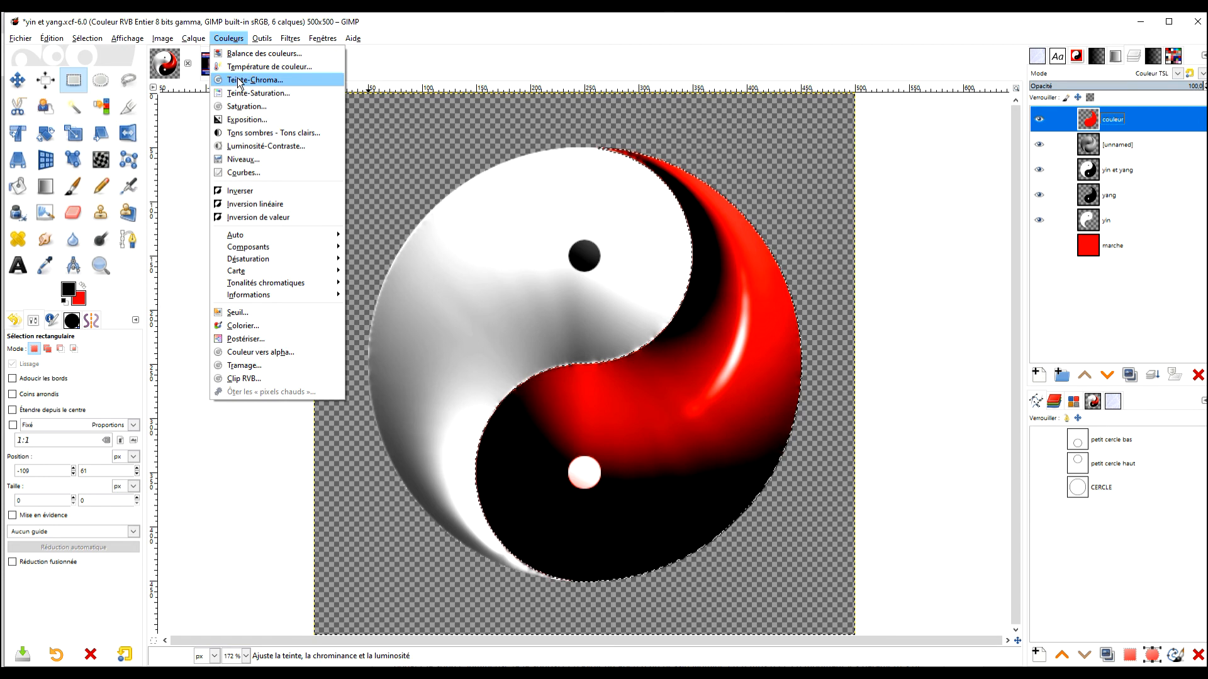
click(239, 93)
drag(142, 292, 113, 292)
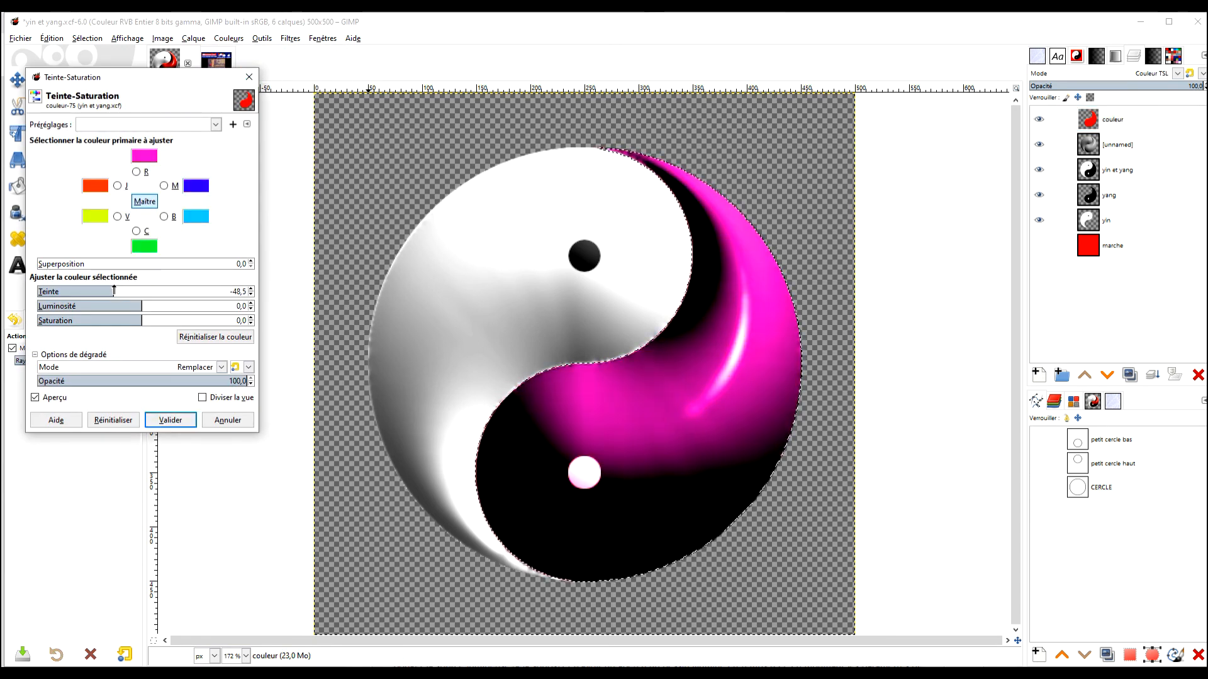
click(170, 419)
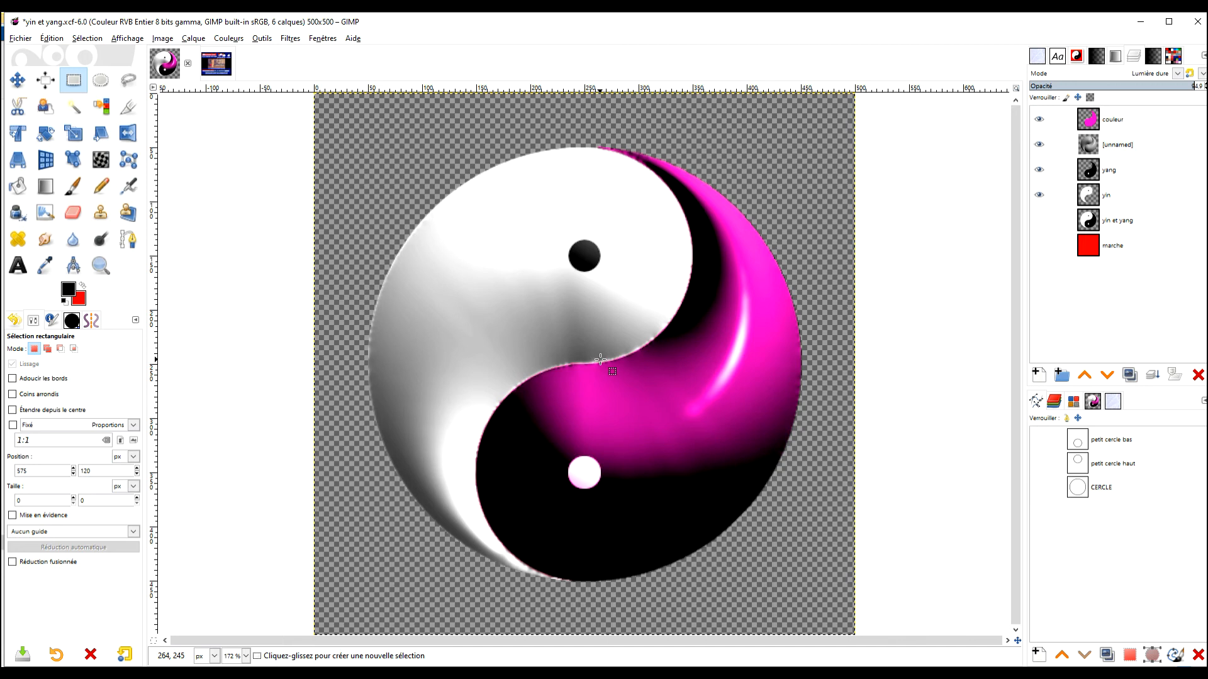
Step: Compare the image with and without the couleur layer, and ready the Blur/Sharpen tool in blur mode for the illumination layer
click(1039, 119)
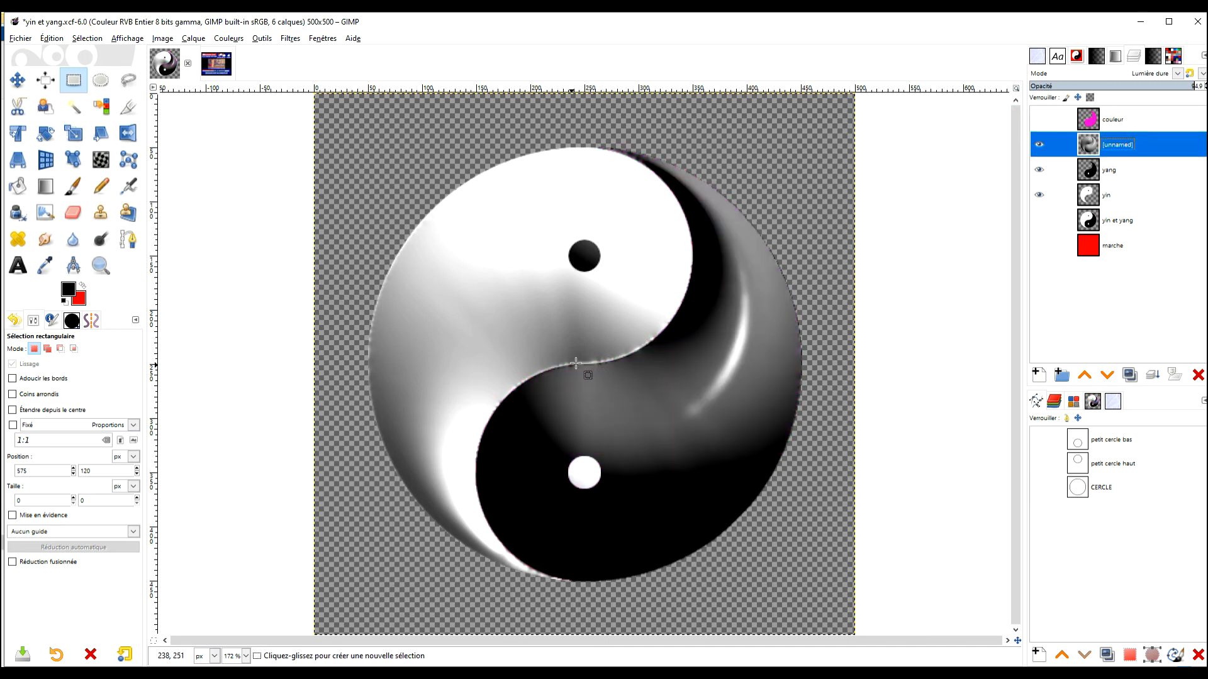
click(1039, 119)
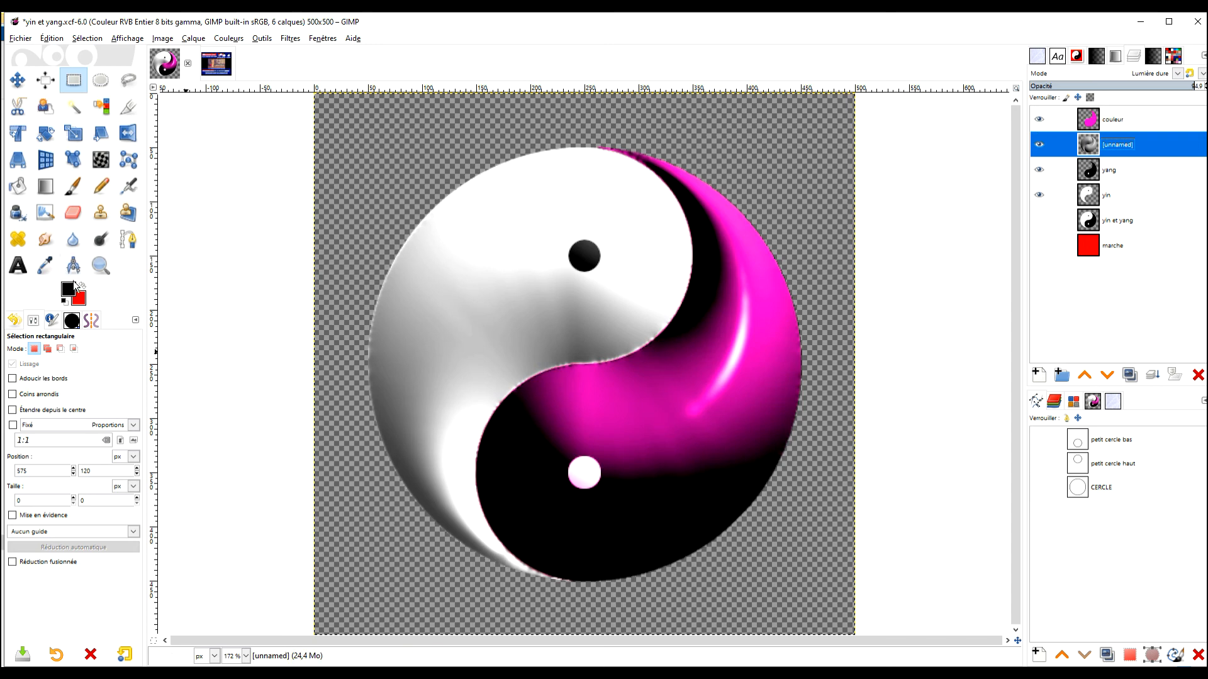
click(72, 241)
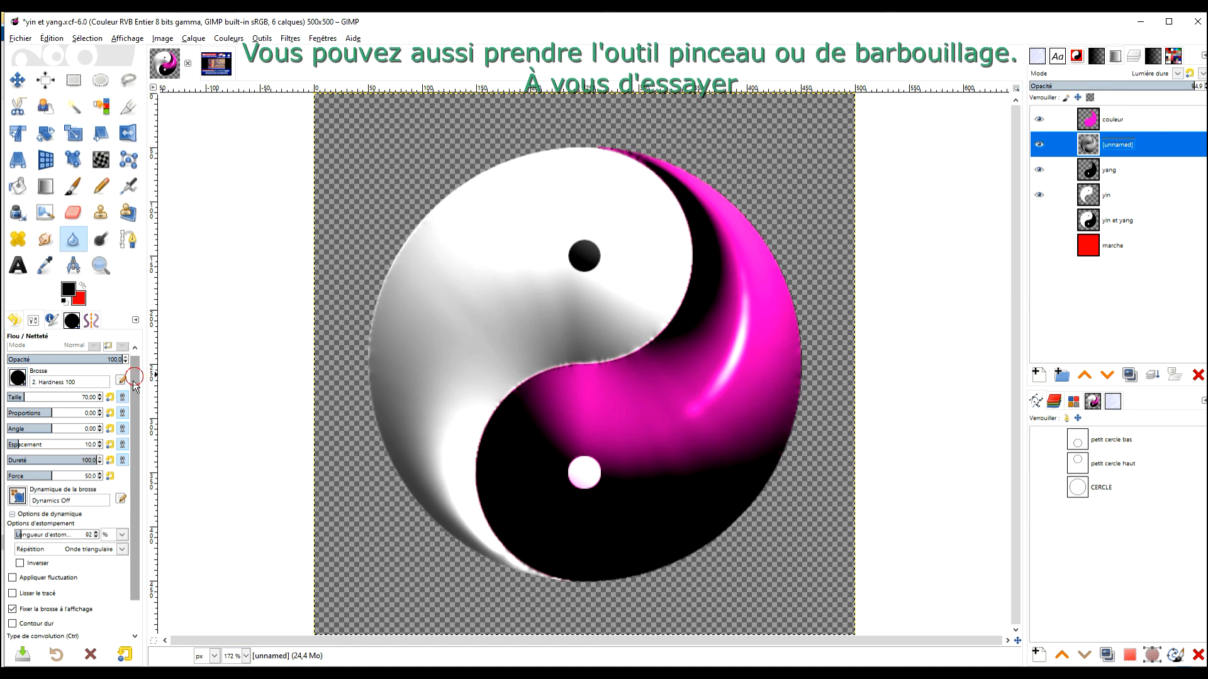
scroll(134, 474, down, 1)
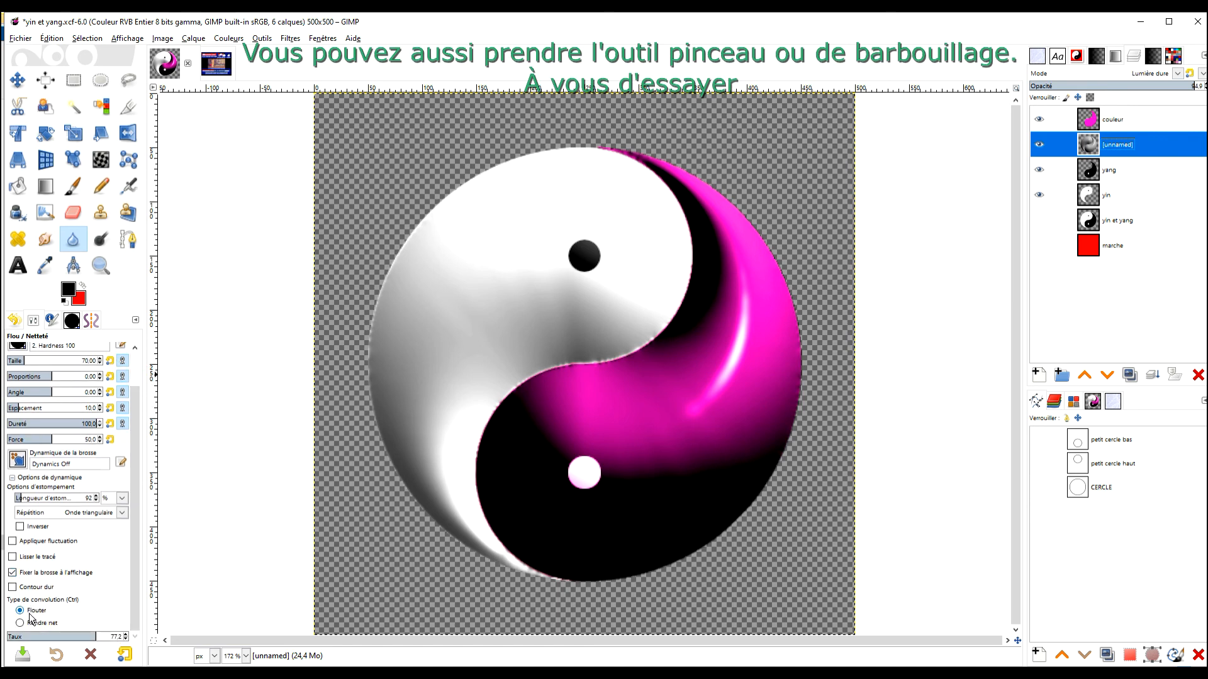
double_click(1102, 146)
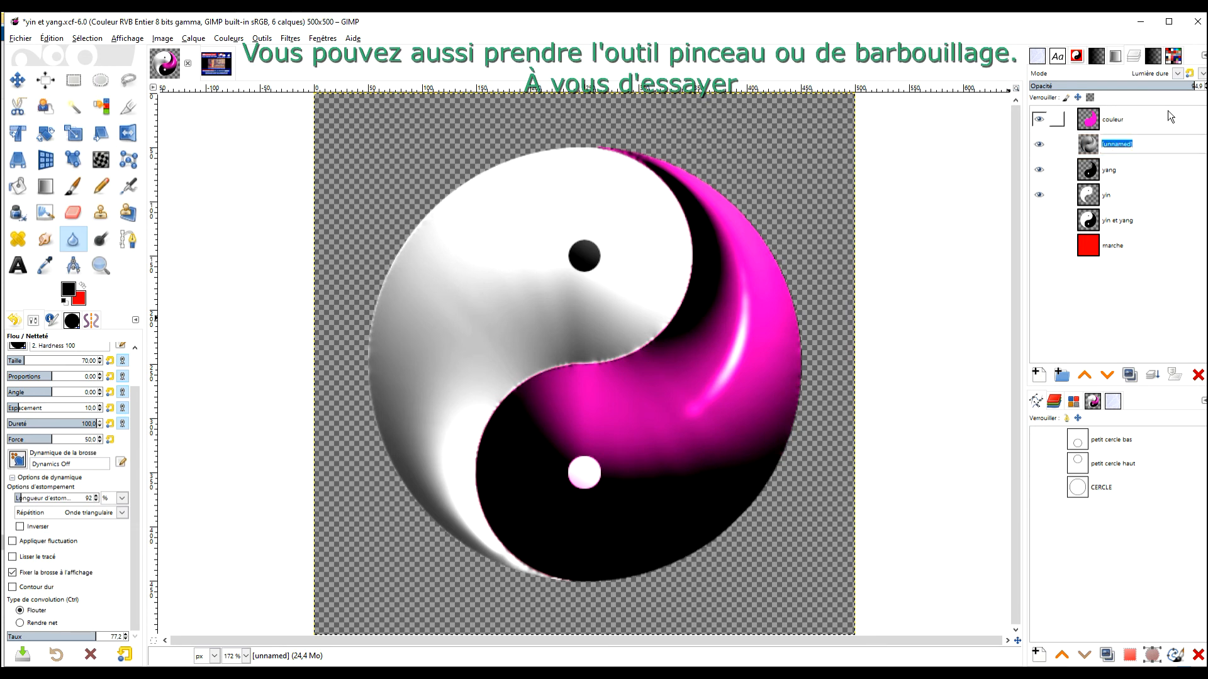
key(Return)
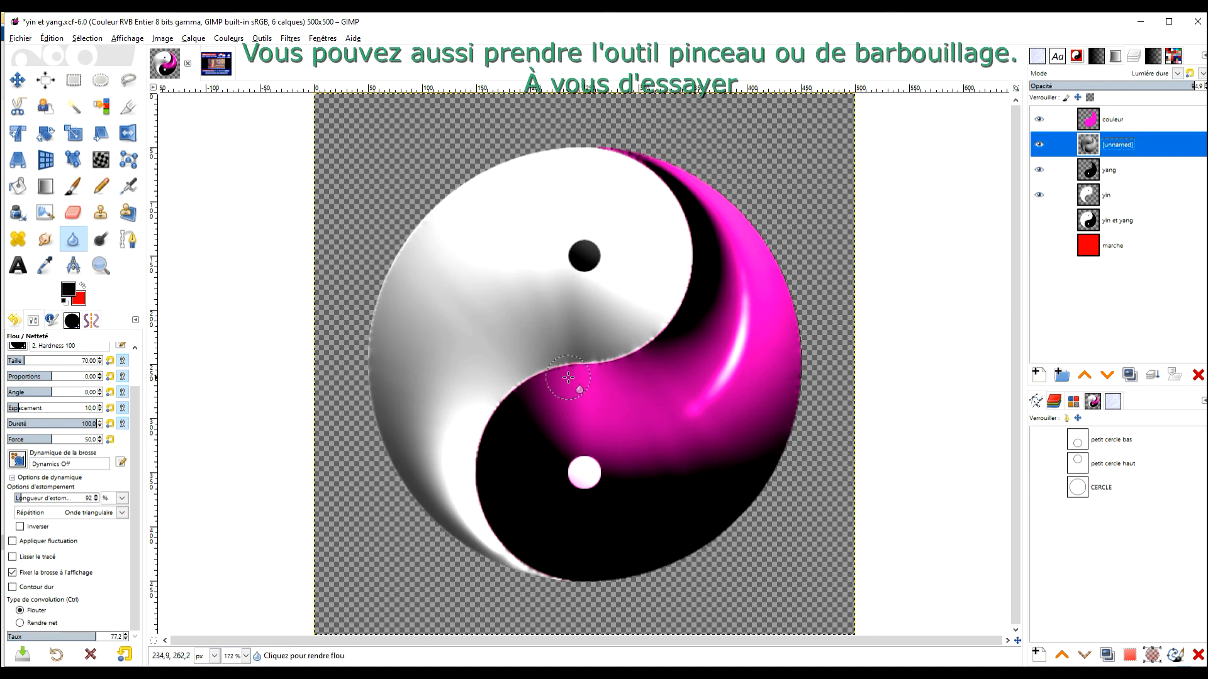
Step: Smooth the illumination layer's jagged edges along the S-shaped boundary between yin and yang with blur strokes
scroll(669, 324, up, 5)
drag(660, 265, 793, 172)
scroll(350, 383, down, 2)
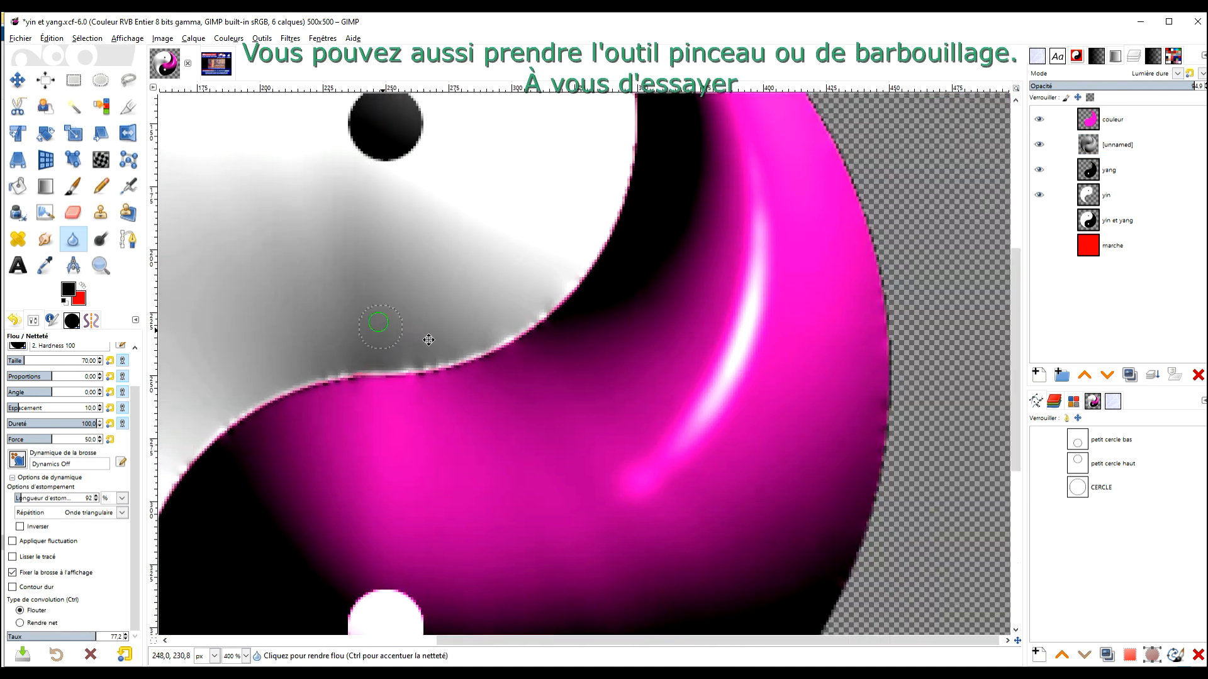
drag(377, 324, 637, 348)
scroll(597, 386, up, 2)
mouse_move(651, 432)
mouse_down()
mouse_move(418, 409)
mouse_move(705, 368)
mouse_move(858, 270)
mouse_move(915, 214)
mouse_move(925, 186)
mouse_move(877, 247)
mouse_move(735, 358)
mouse_move(397, 407)
mouse_move(226, 484)
mouse_move(173, 552)
mouse_up()
scroll(480, 440, down, 5)
scroll(474, 444, up, 6)
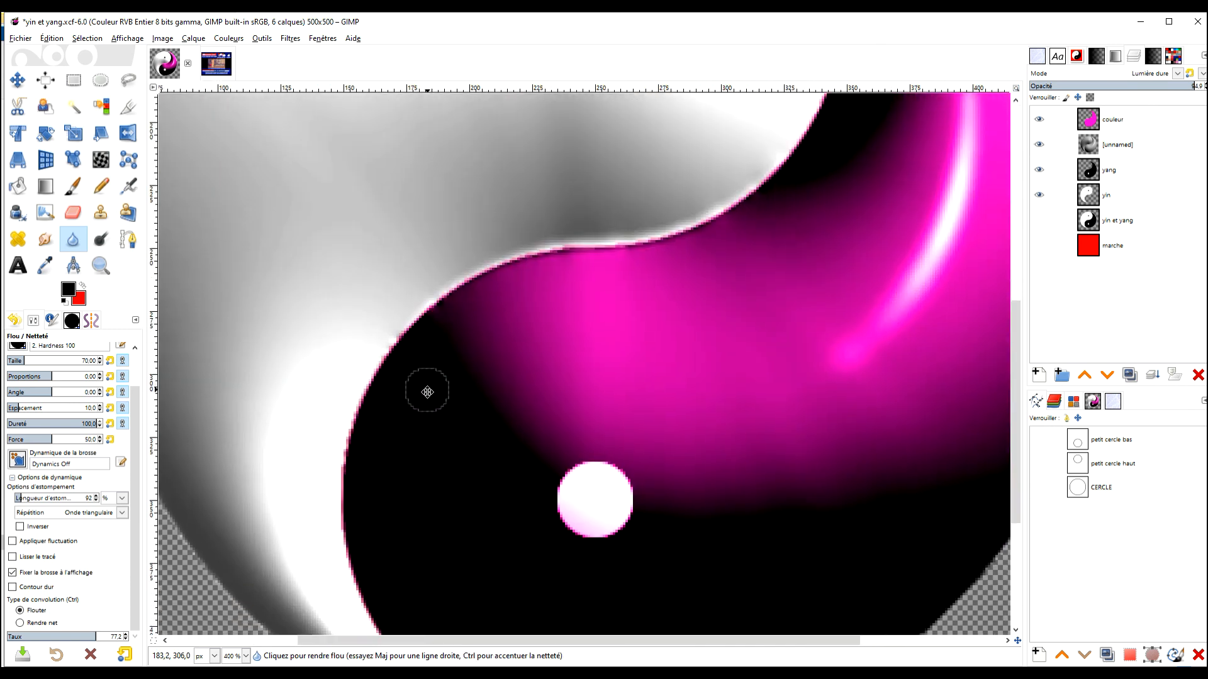
mouse_move(361, 277)
mouse_down()
mouse_move(250, 470)
mouse_move(220, 627)
mouse_move(267, 426)
mouse_move(326, 294)
mouse_move(505, 144)
mouse_up()
scroll(528, 220, down, 4)
drag(723, 242, 521, 491)
drag(662, 213, 629, 330)
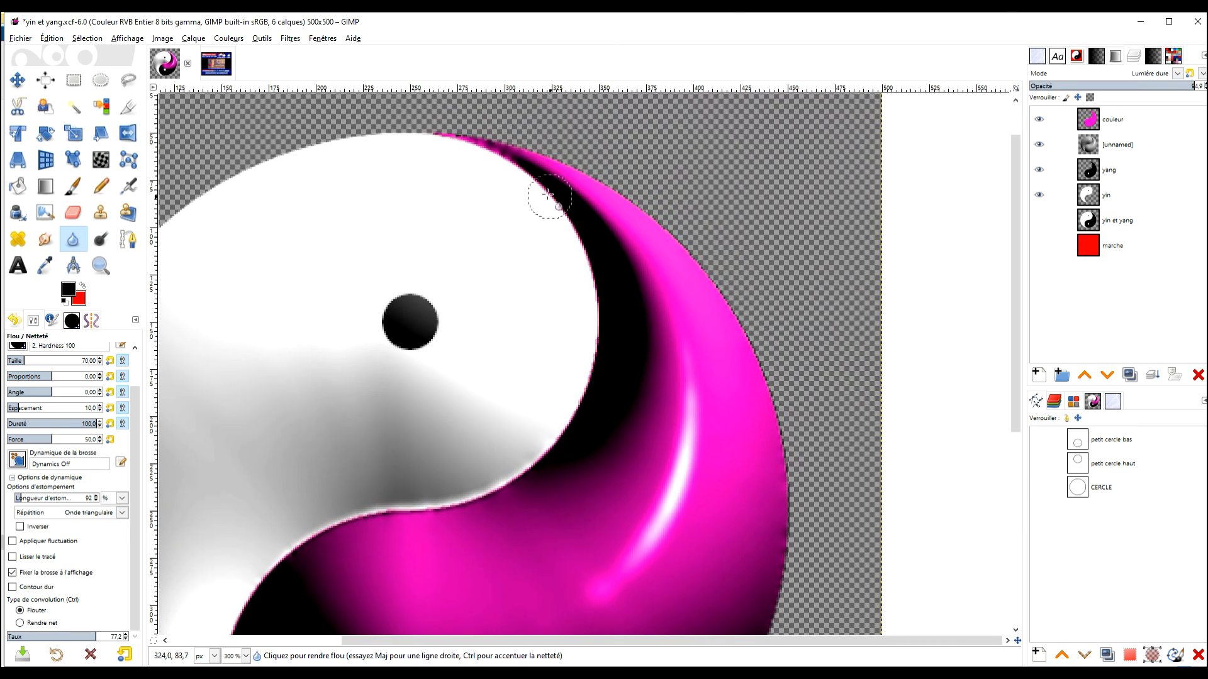
Step: Retouch the illumination layer's edges around the yin half with the convolution set to sharpen, and return to the Rectangle Select tool
key(ctrl)
scroll(569, 216, down, 4)
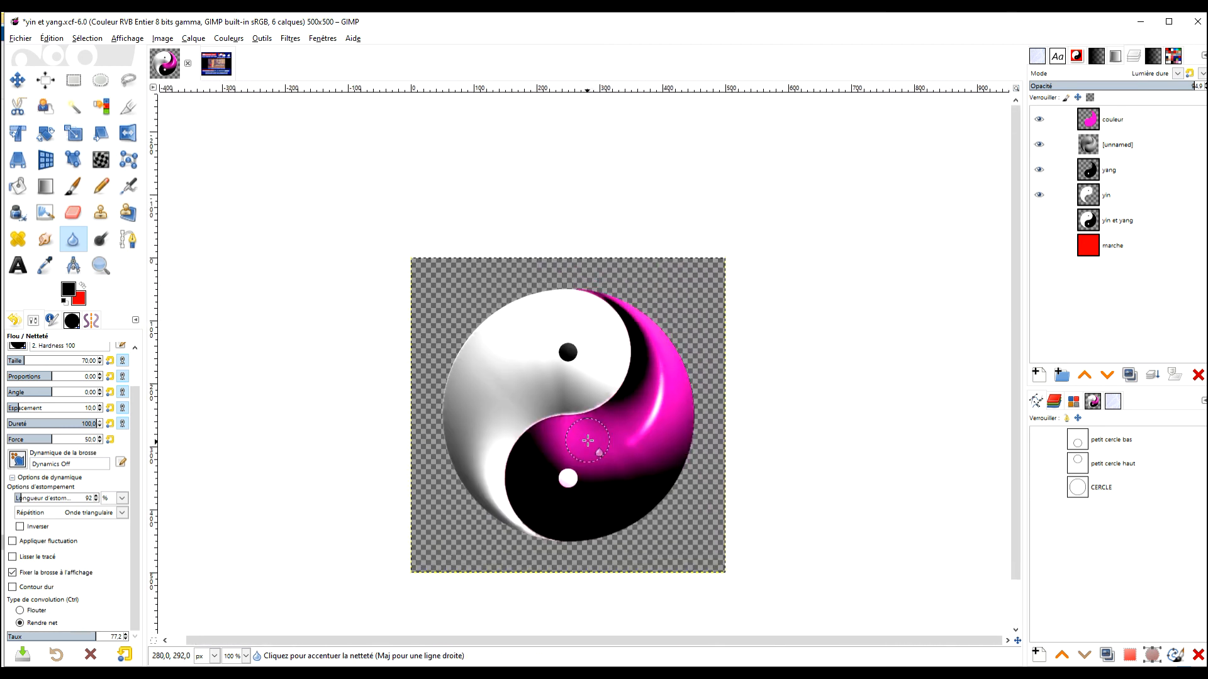
scroll(561, 372, up, 3)
drag(561, 371, 565, 393)
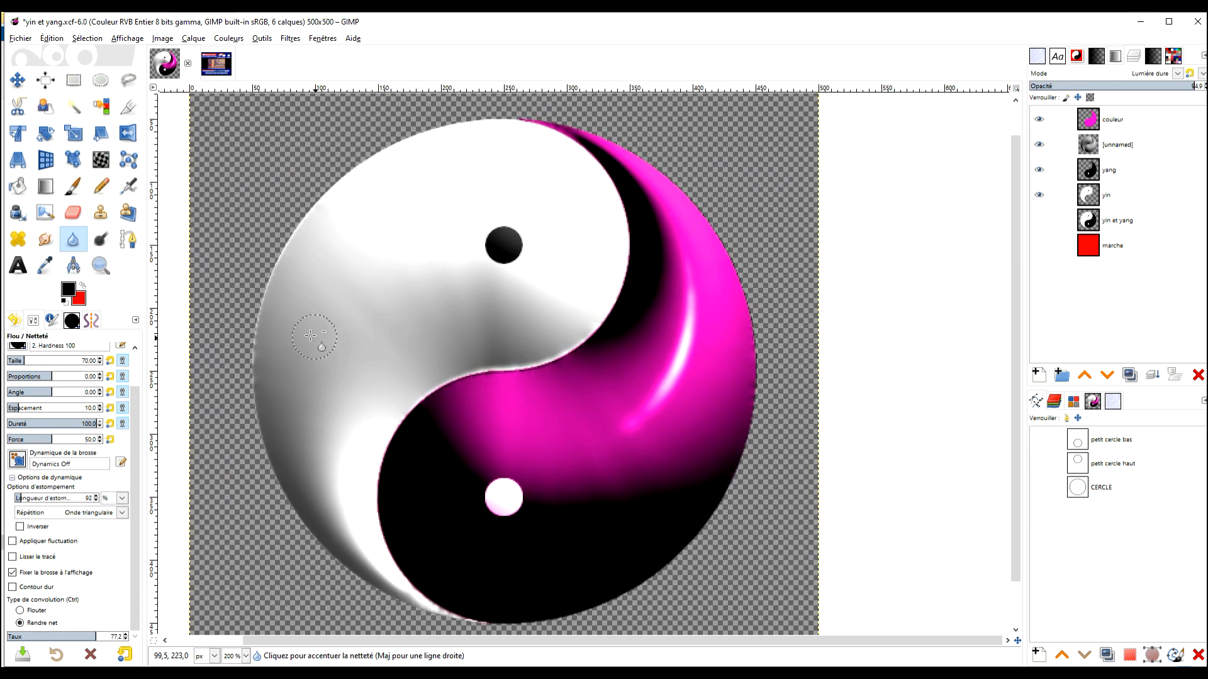
scroll(298, 332, up, 2)
drag(253, 332, 352, 362)
mouse_move(308, 435)
mouse_down()
mouse_move(332, 257)
mouse_move(389, 181)
mouse_up()
drag(481, 178, 439, 454)
drag(343, 453, 430, 352)
scroll(508, 392, down, 2)
drag(740, 507, 629, 345)
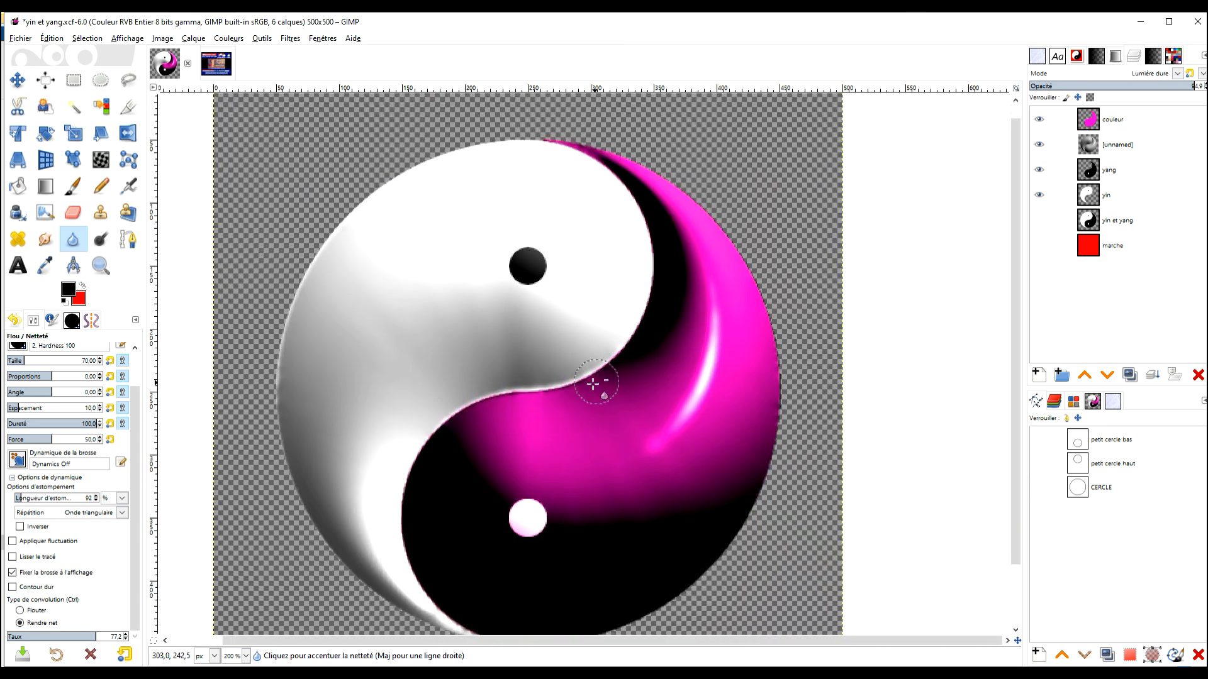
scroll(589, 390, up, 1)
drag(521, 429, 594, 372)
scroll(597, 382, down, 2)
scroll(614, 385, up, 1)
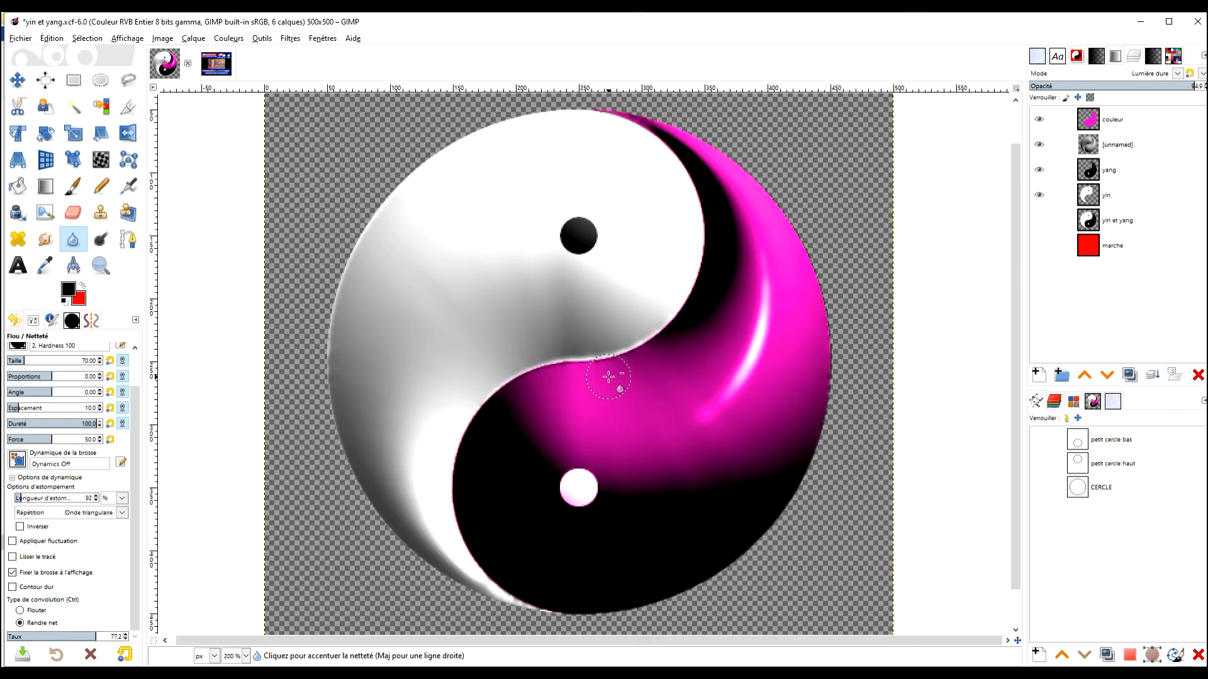
key(r)
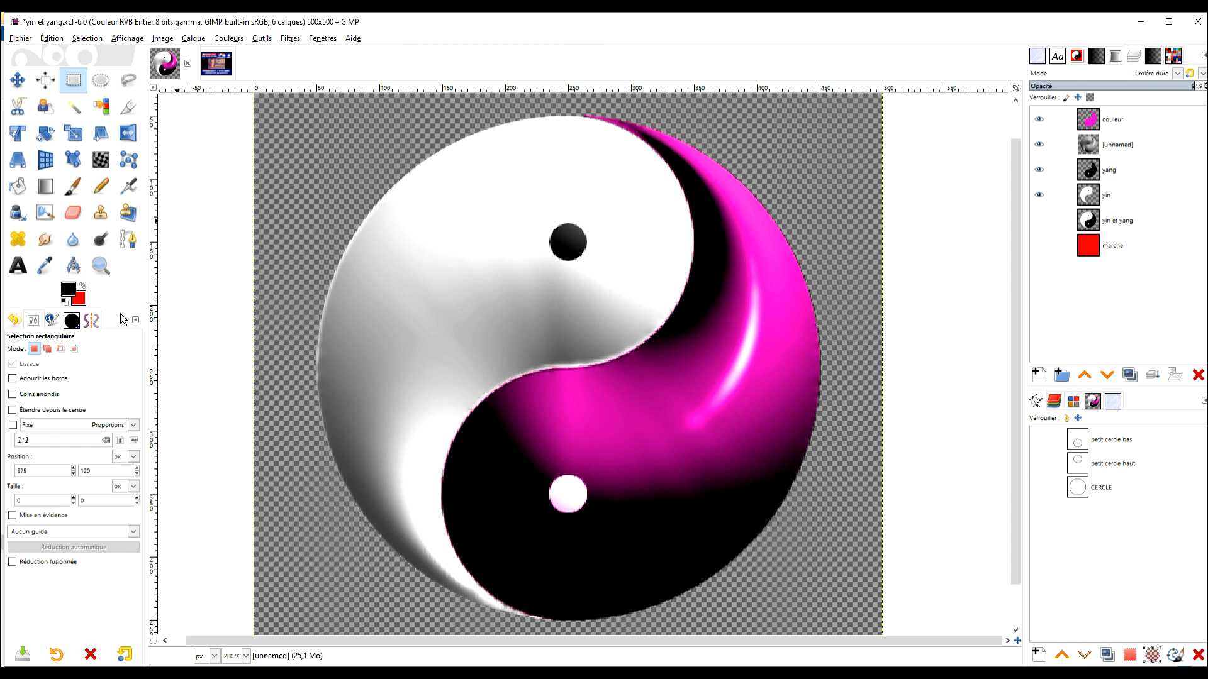